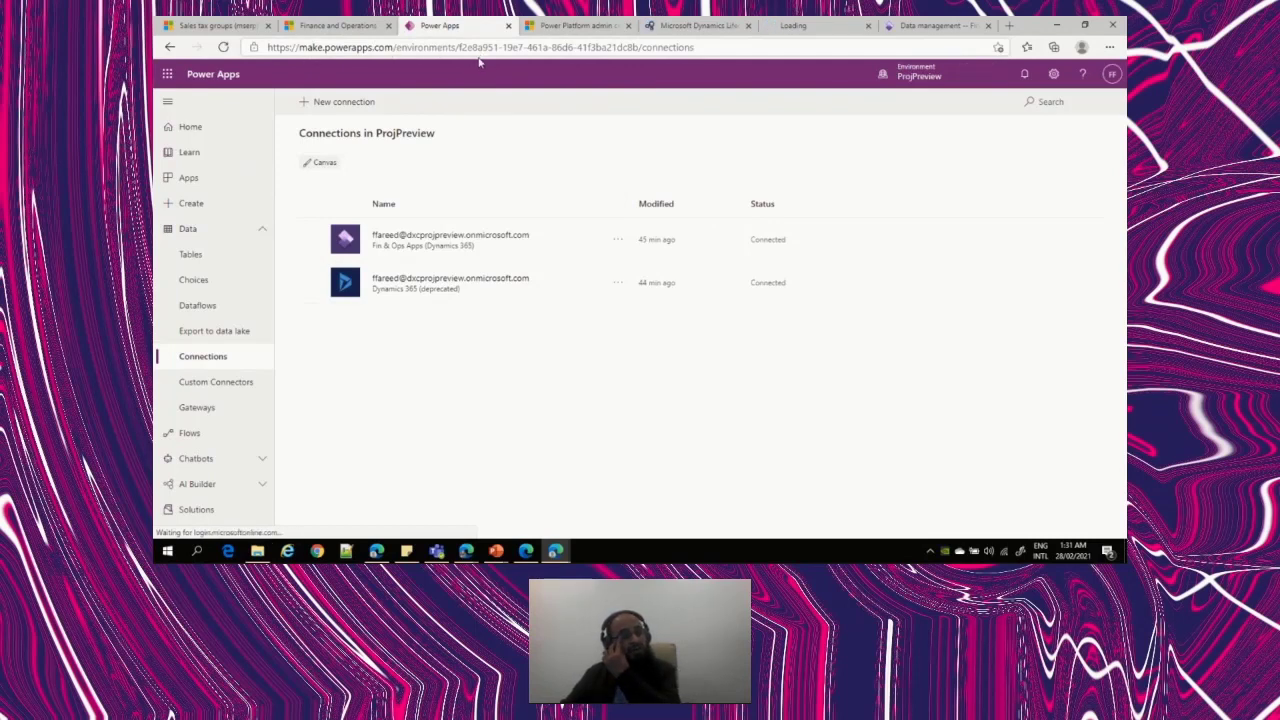
Highlight the environment ID within the web address of the ProjPreview connections page.
{"action": "left_click", "coordinate": [441, 48]}
{"action": "left_click", "coordinate": [452, 48]}
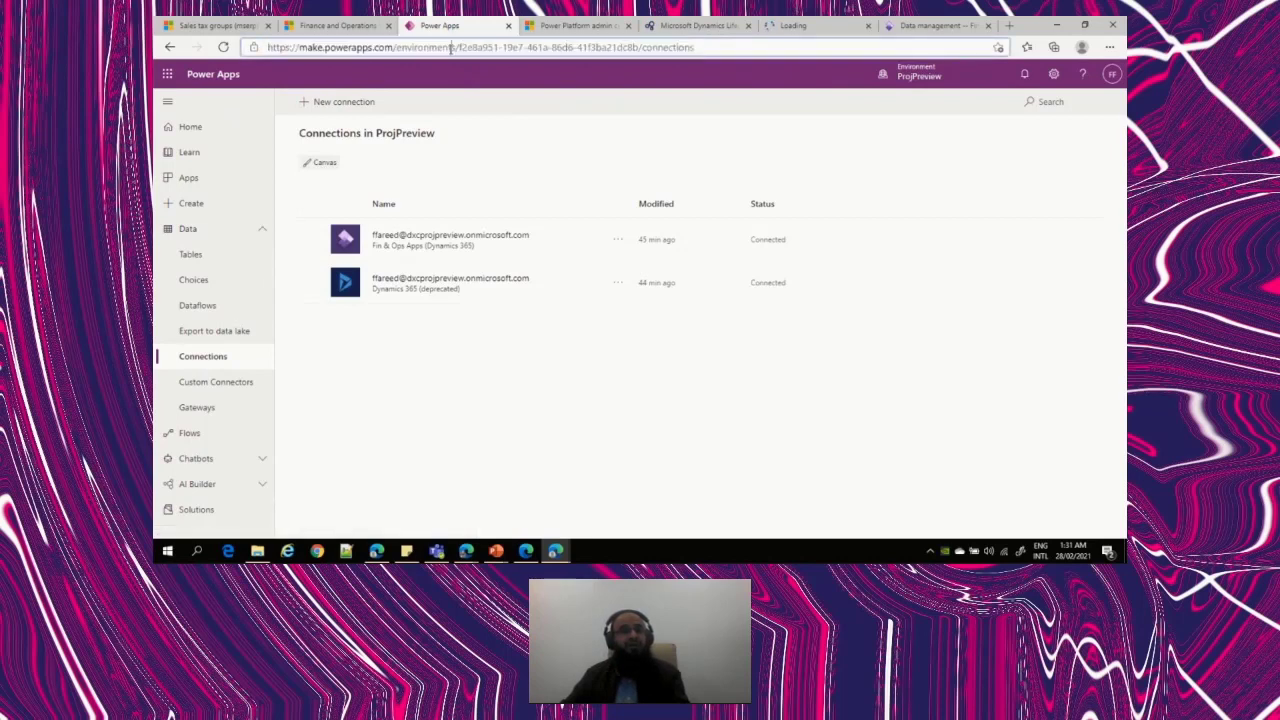
{"action": "left_click_drag", "start_coordinate": [459, 47], "coordinate": [639, 47]}
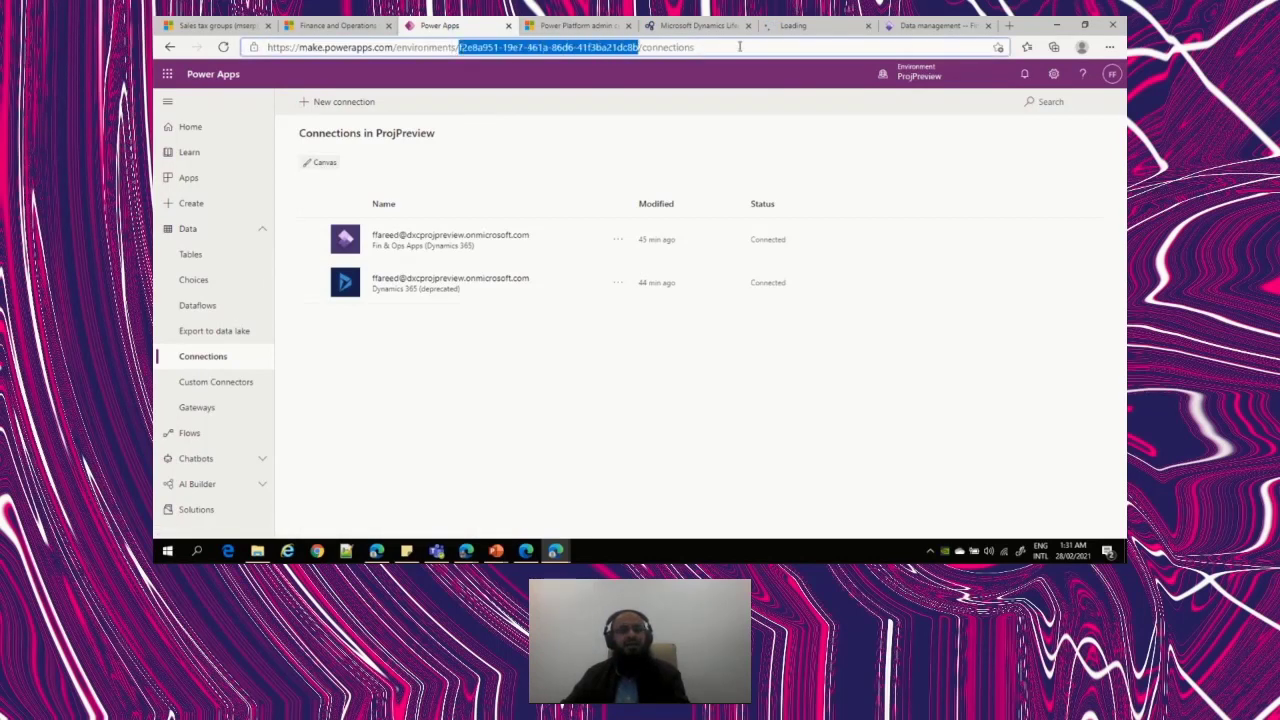
{"action": "left_click", "coordinate": [224, 367]}
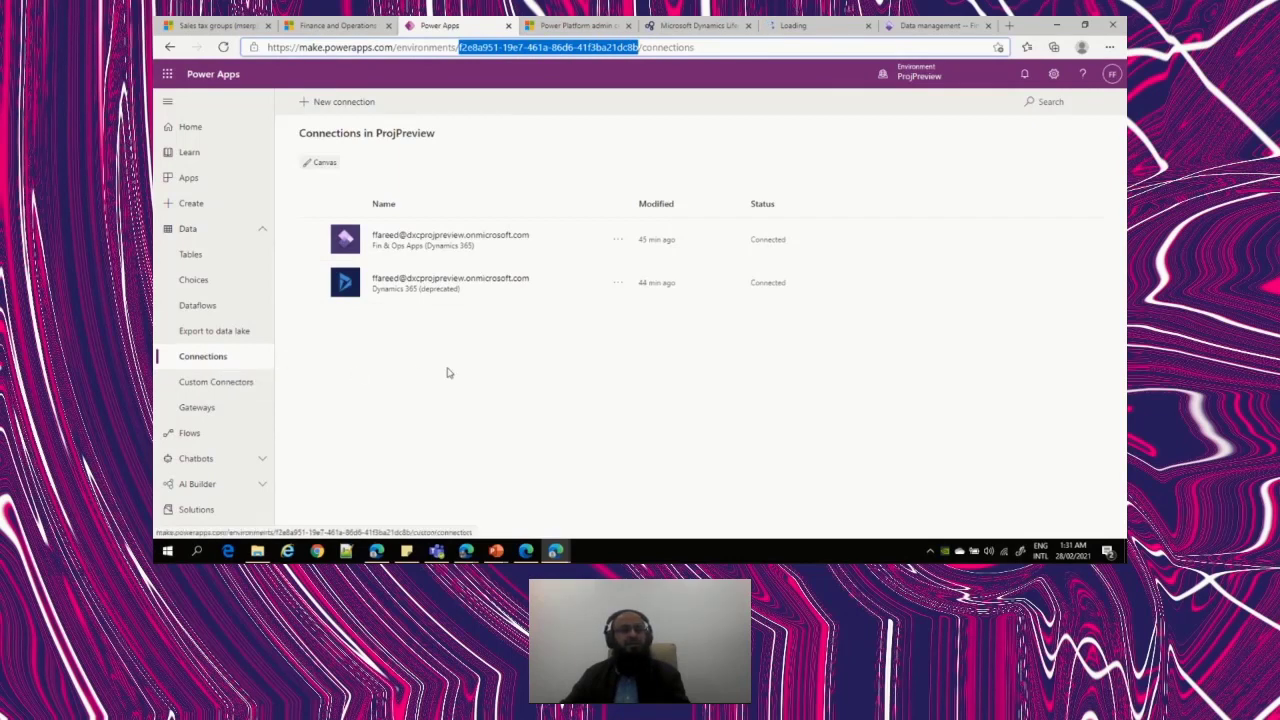
Search the available new connections for "dynamics", review the connectors, and return to the ProjPreview connections list.
{"action": "left_click", "coordinate": [330, 102]}
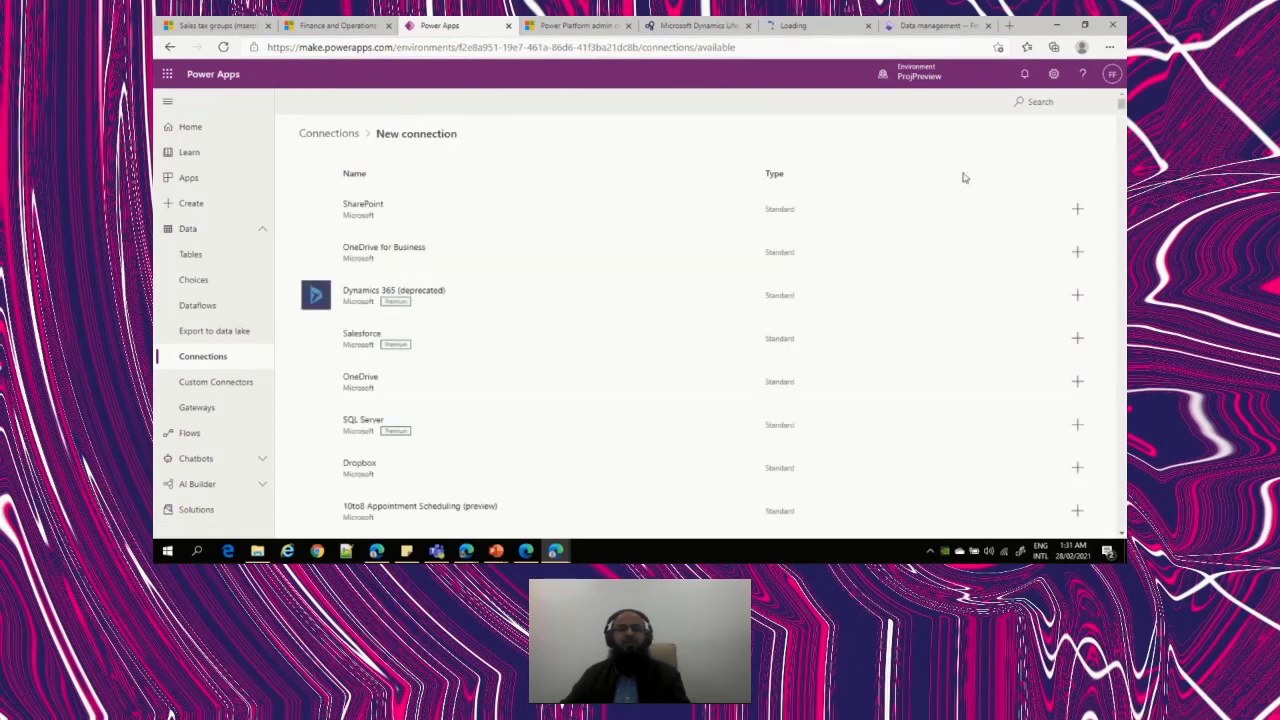
{"action": "left_click", "coordinate": [1056, 102]}
{"action": "type", "text": "dyna"}
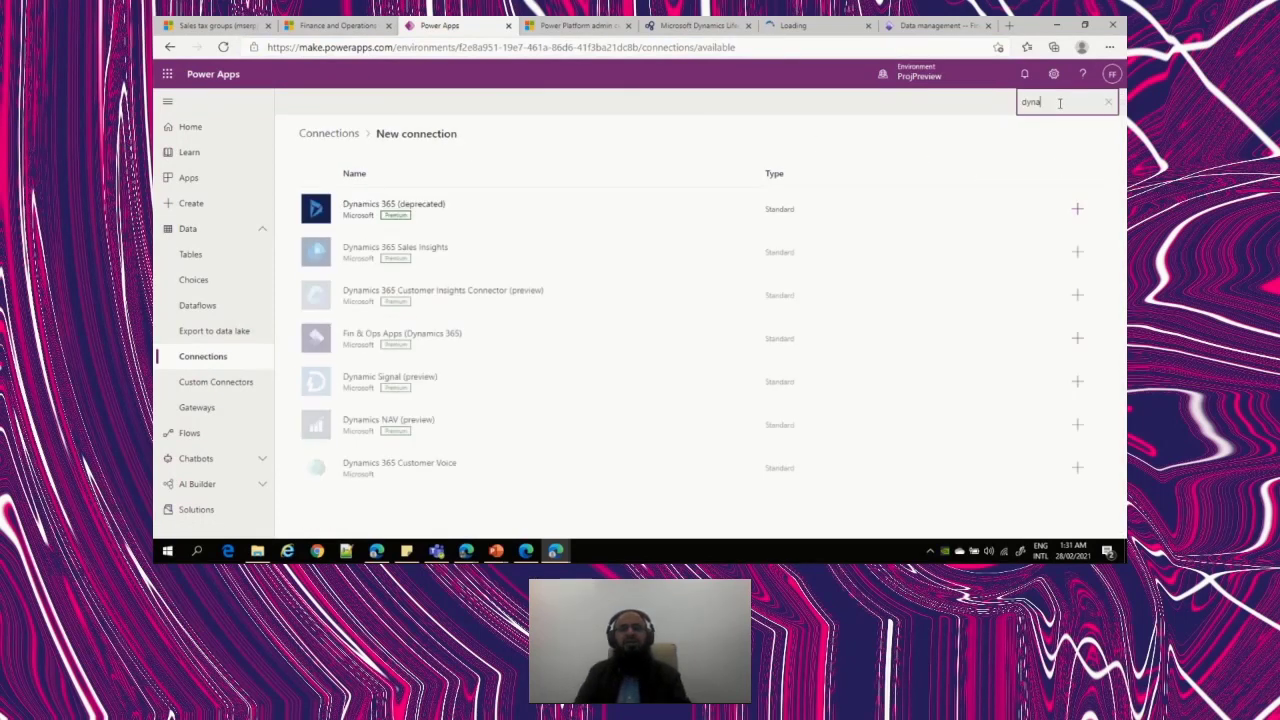
{"action": "type", "text": "mics"}
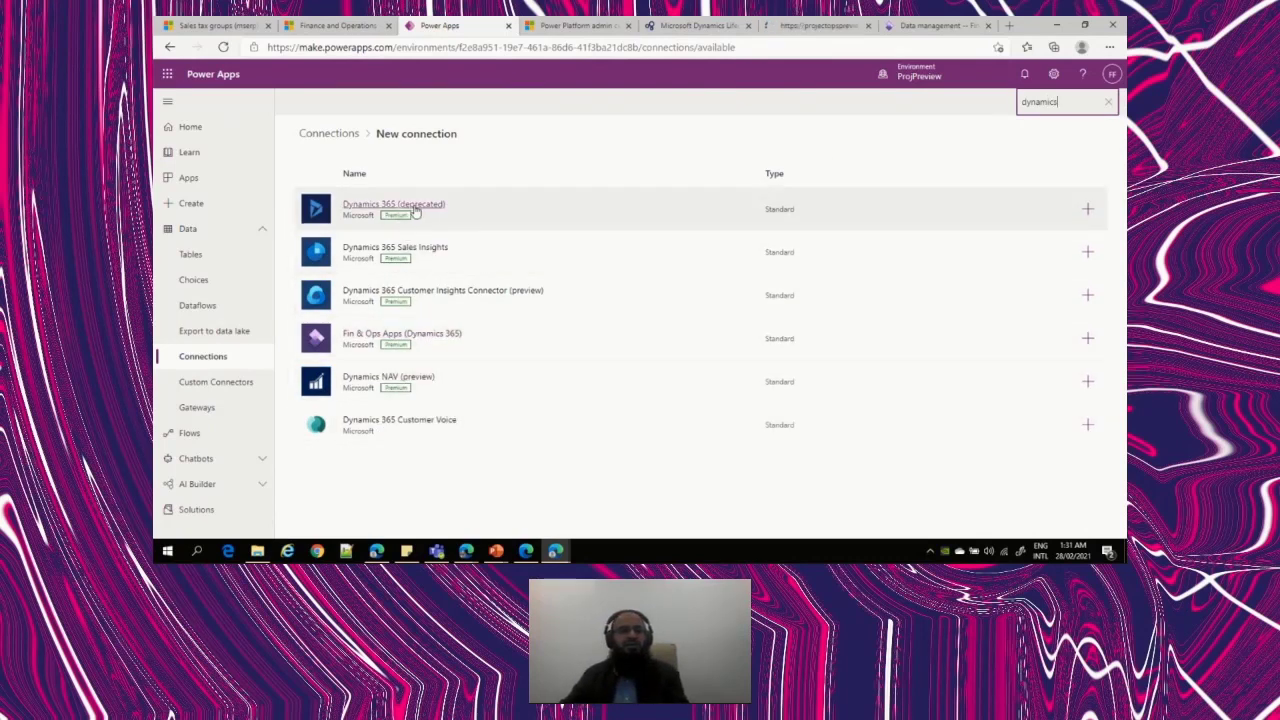
{"action": "left_click", "coordinate": [332, 133]}
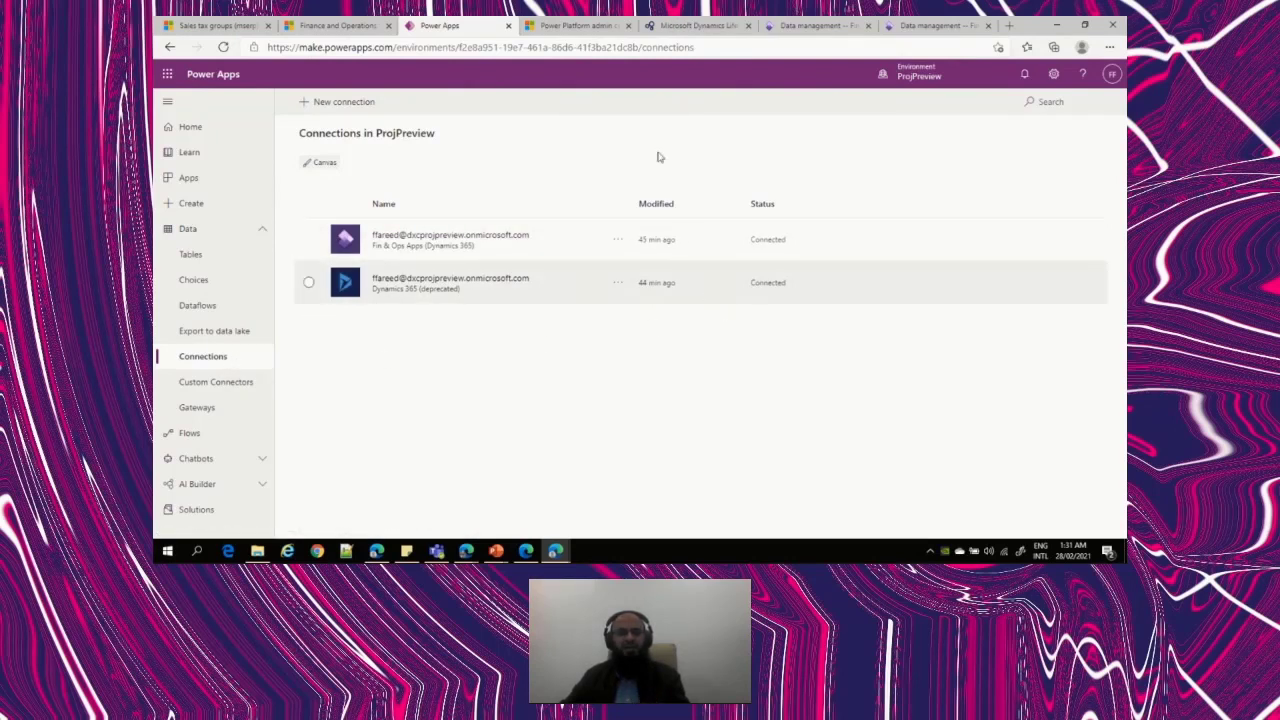
Switch to the Power Platform admin center's Data integration page and start a new connection set named "Scottish Summit".
{"action": "left_click", "coordinate": [595, 27]}
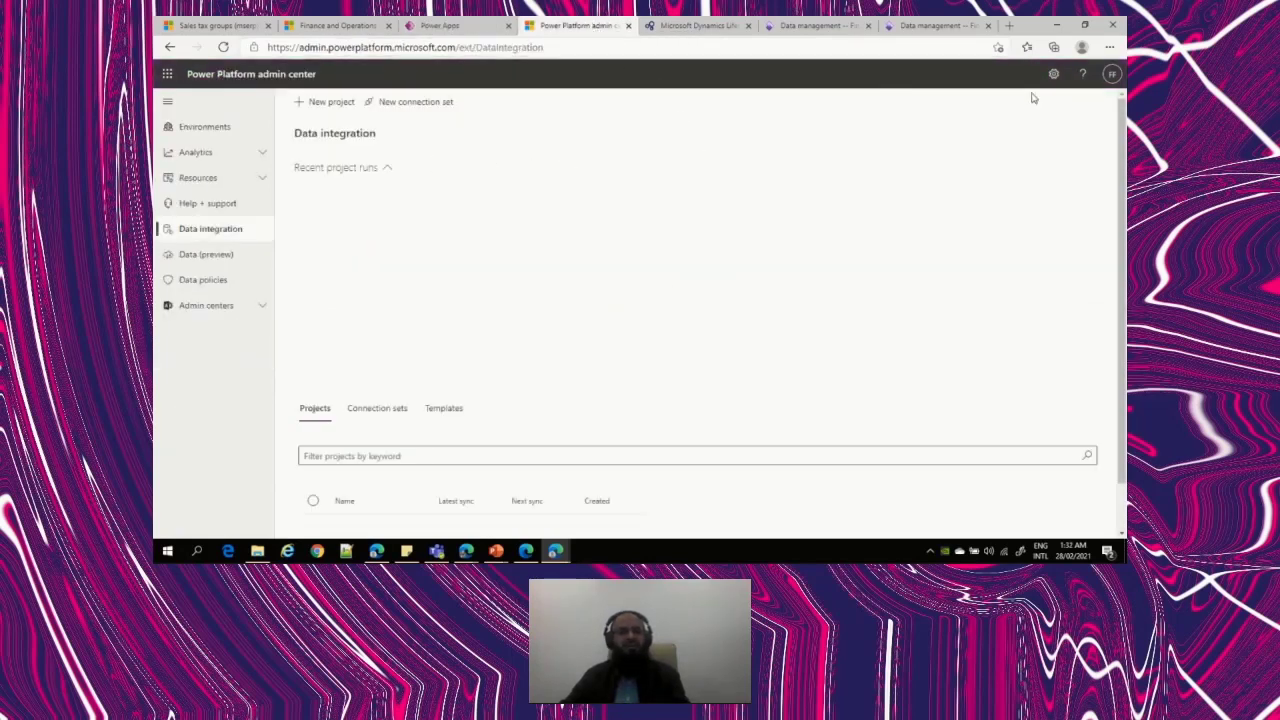
{"action": "left_click", "coordinate": [440, 25]}
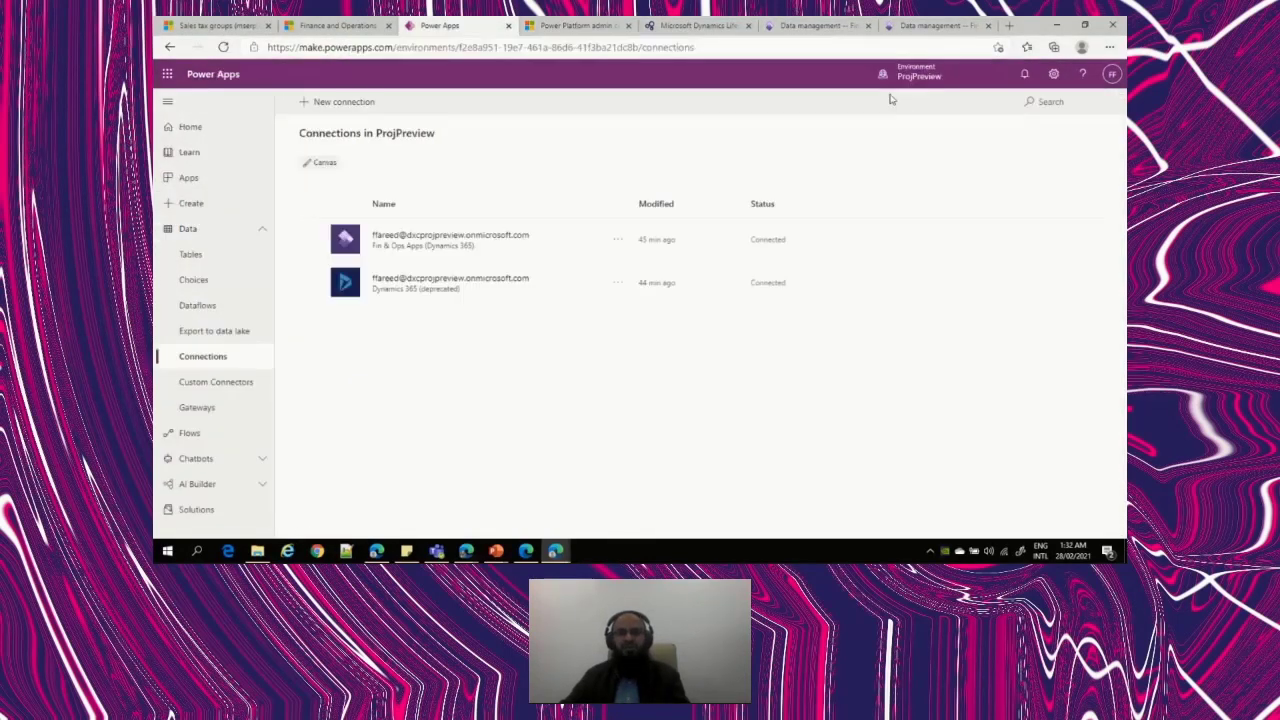
{"action": "left_click", "coordinate": [577, 25]}
{"action": "left_click", "coordinate": [230, 229]}
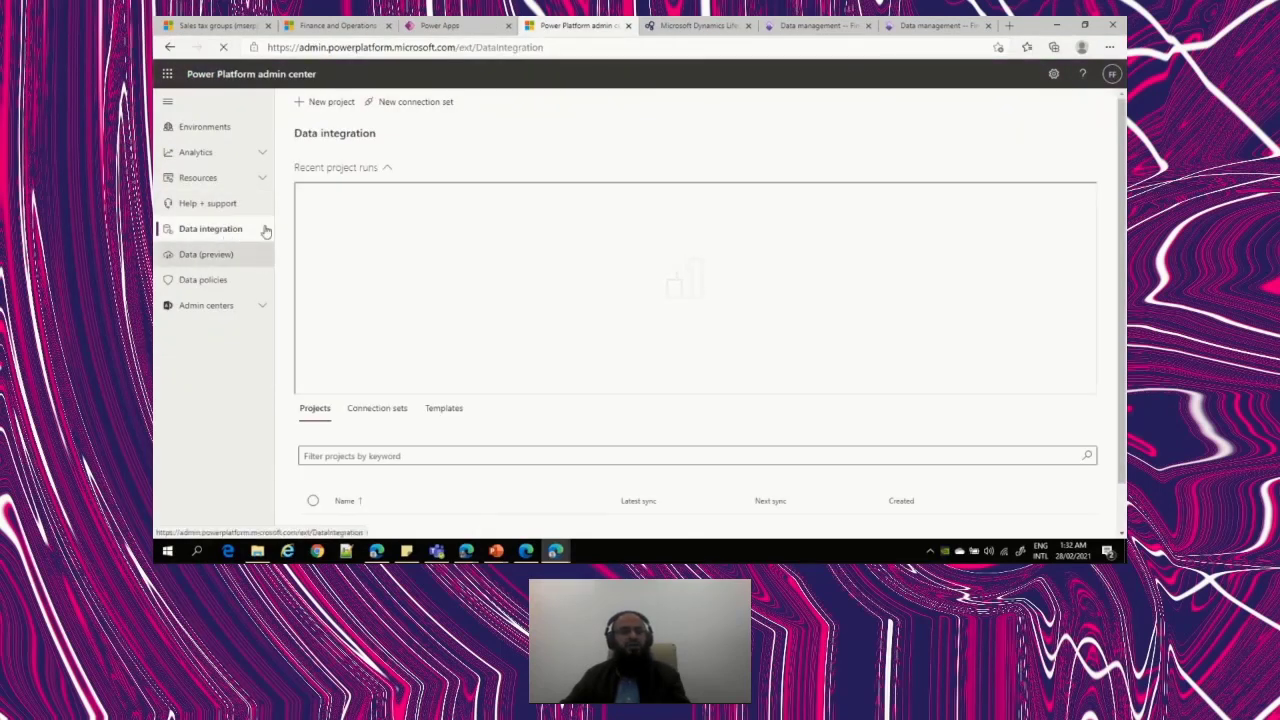
{"action": "left_click", "coordinate": [418, 101]}
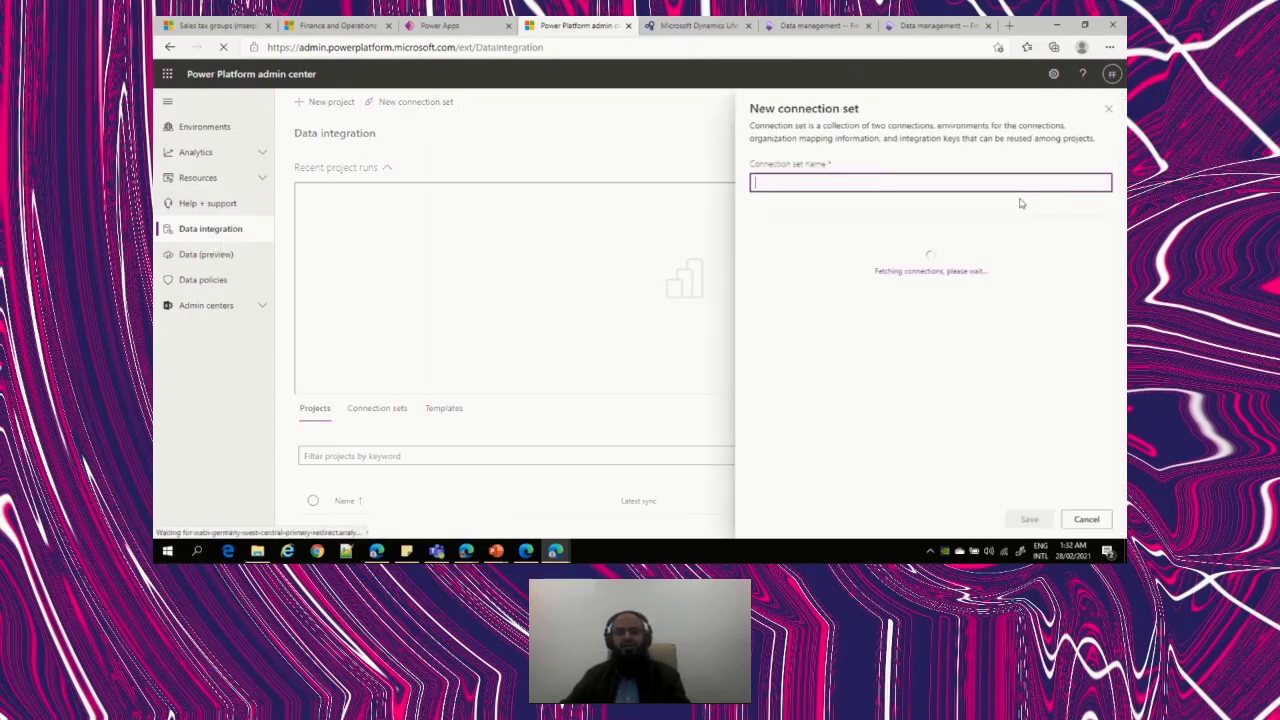
{"action": "type", "text": "Sc"}
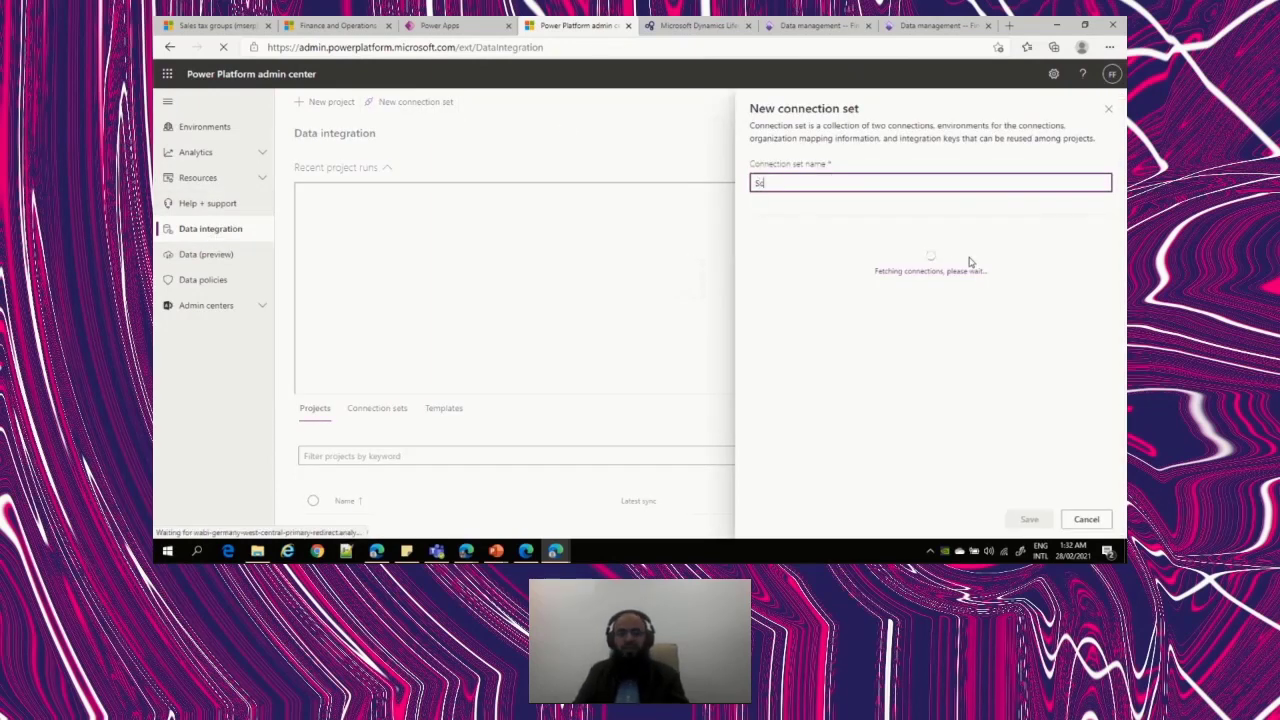
{"action": "type", "text": "ott"}
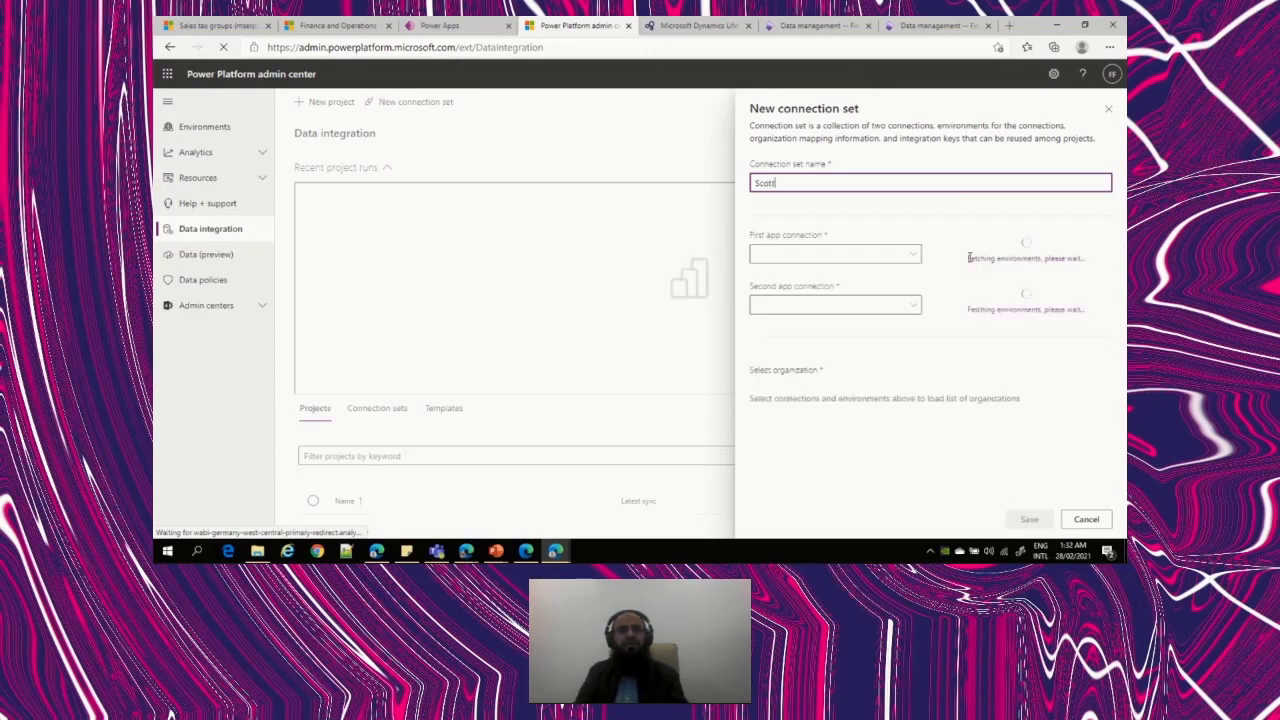
{"action": "type", "text": "ish Summit"}
Set the first app connection to Finance and Operations apps with the projectopspreview2139aecd01f2ebb0devaos.cloudax.dynamics.com environment.
{"action": "left_click", "coordinate": [913, 258]}
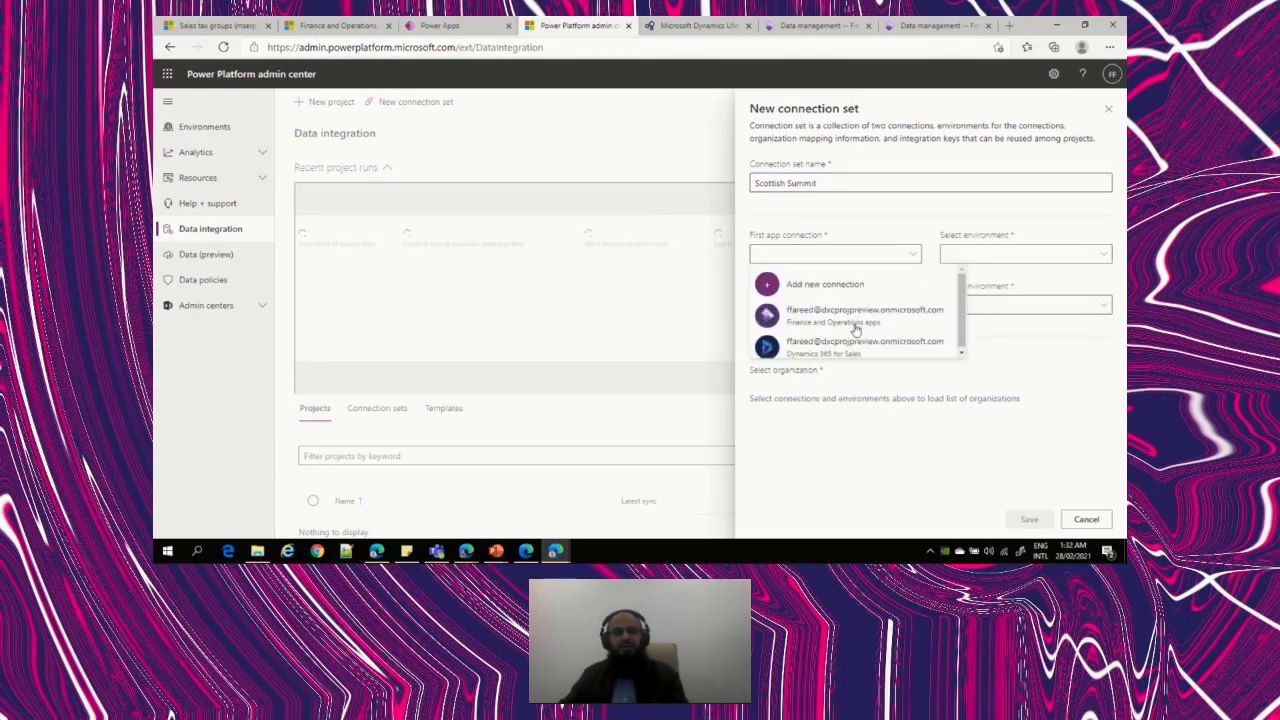
{"action": "left_click", "coordinate": [475, 26]}
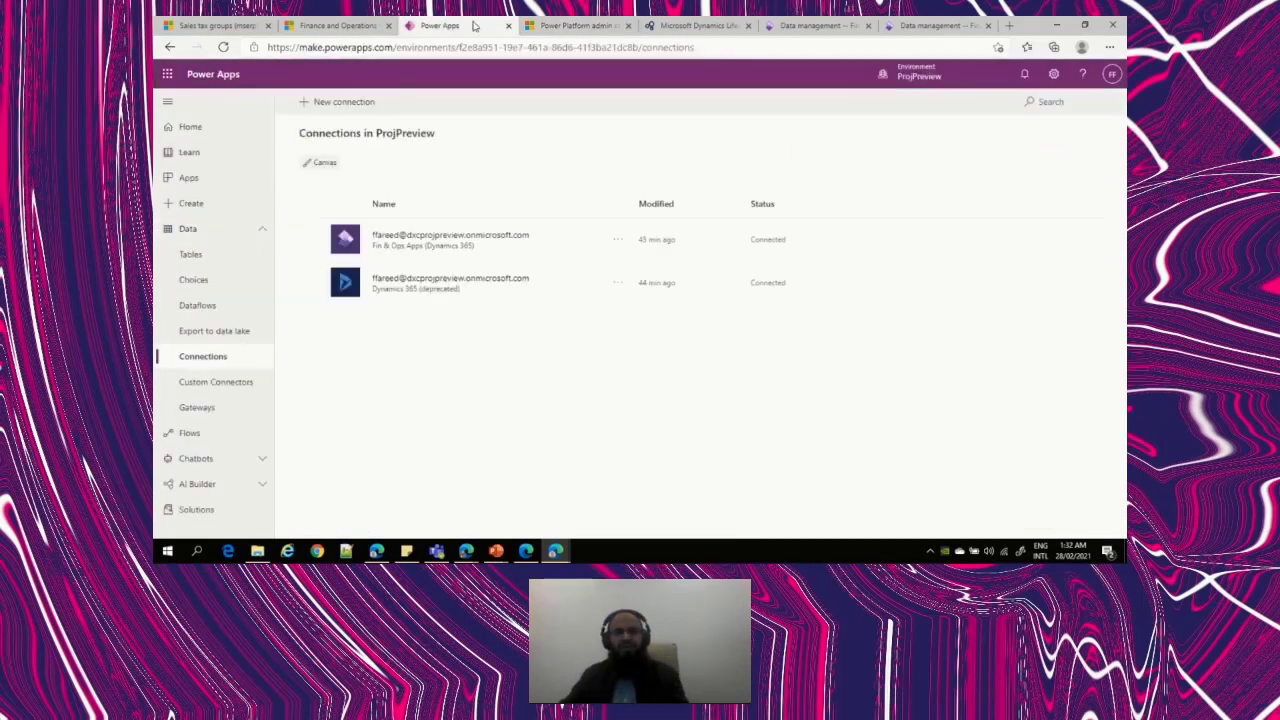
{"action": "left_click", "coordinate": [583, 28]}
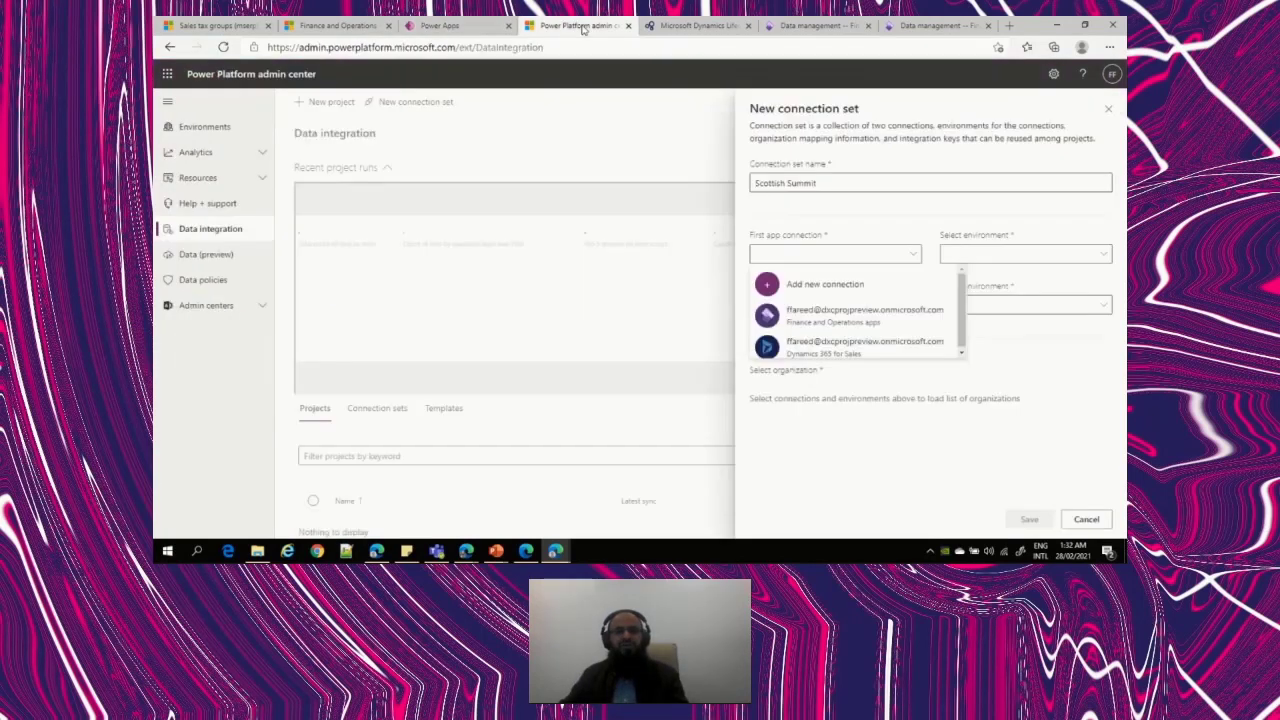
{"action": "left_click", "coordinate": [906, 314]}
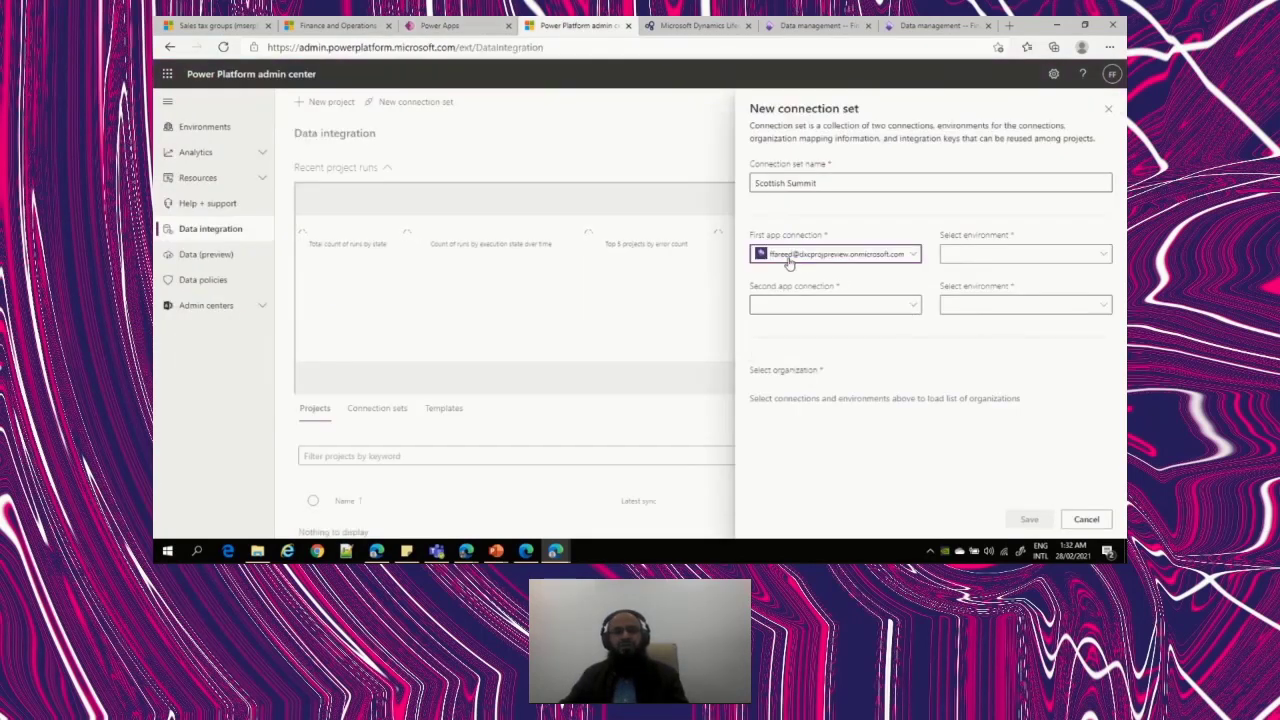
{"action": "left_click", "coordinate": [1008, 258]}
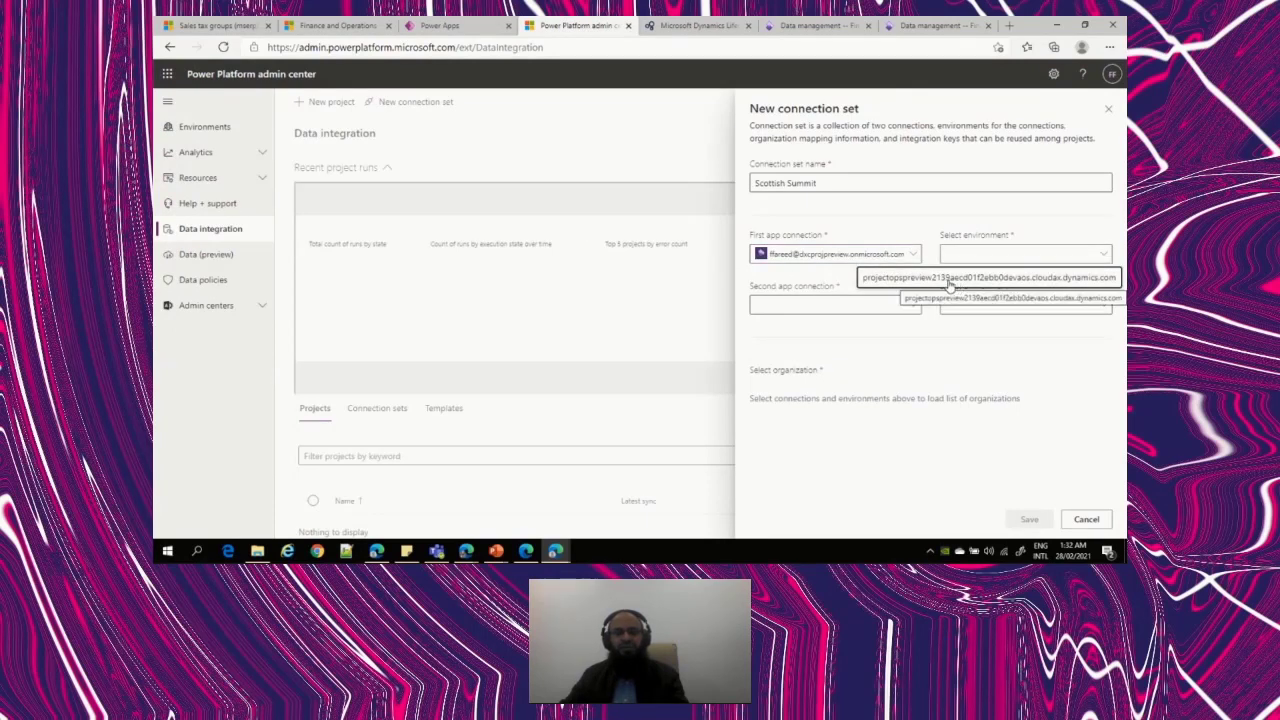
{"action": "left_click", "coordinate": [952, 284]}
Set the second app connection to Dynamics 365 for Sales with the ProjPreview environment.
{"action": "left_click", "coordinate": [886, 310]}
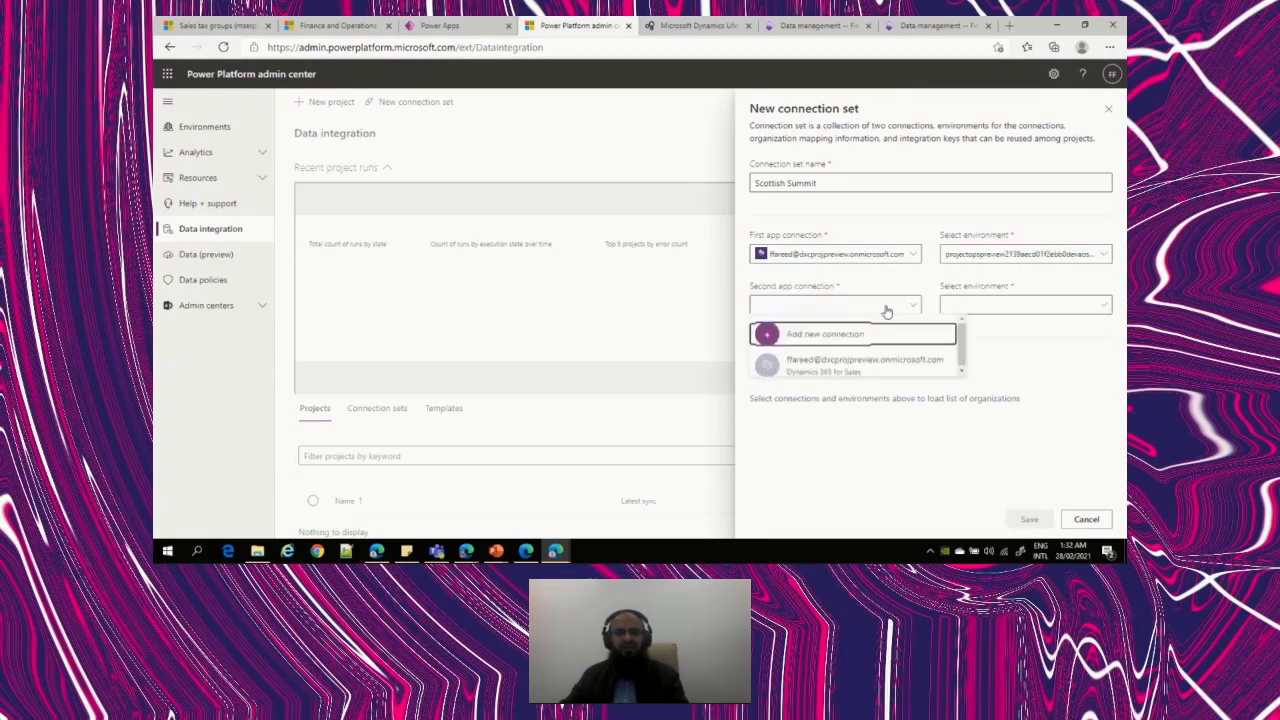
{"action": "left_click", "coordinate": [826, 364]}
{"action": "left_click", "coordinate": [993, 307]}
{"action": "left_click", "coordinate": [970, 330]}
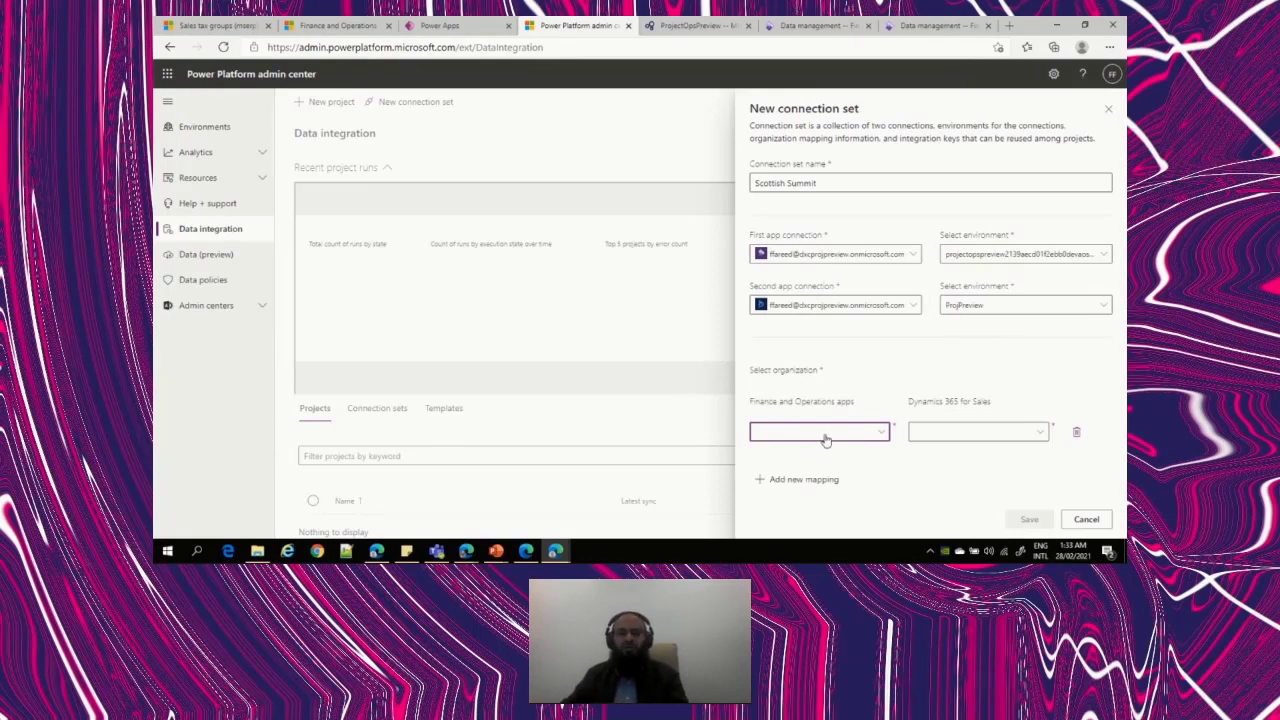
Map the USMF Finance and Operations organization to dxcprojpreview in Dynamics 365 for Sales and save the connection set.
{"action": "left_click", "coordinate": [884, 438]}
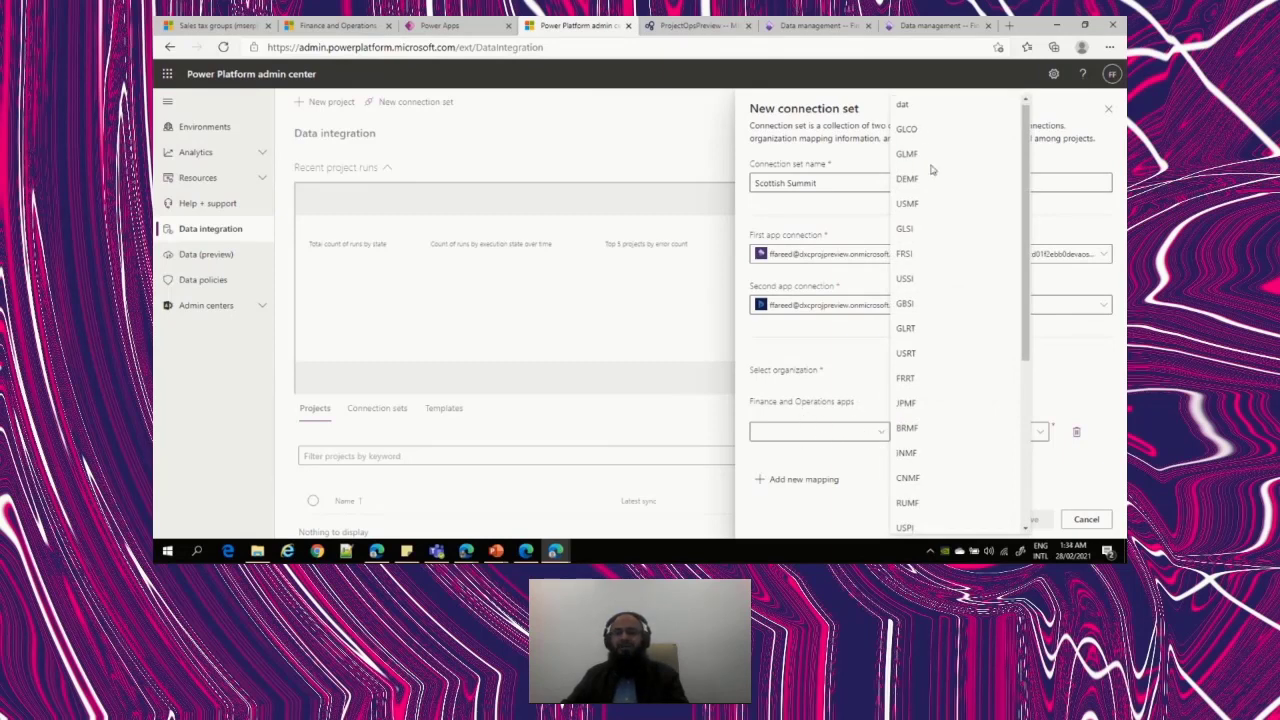
{"action": "left_click", "coordinate": [908, 204]}
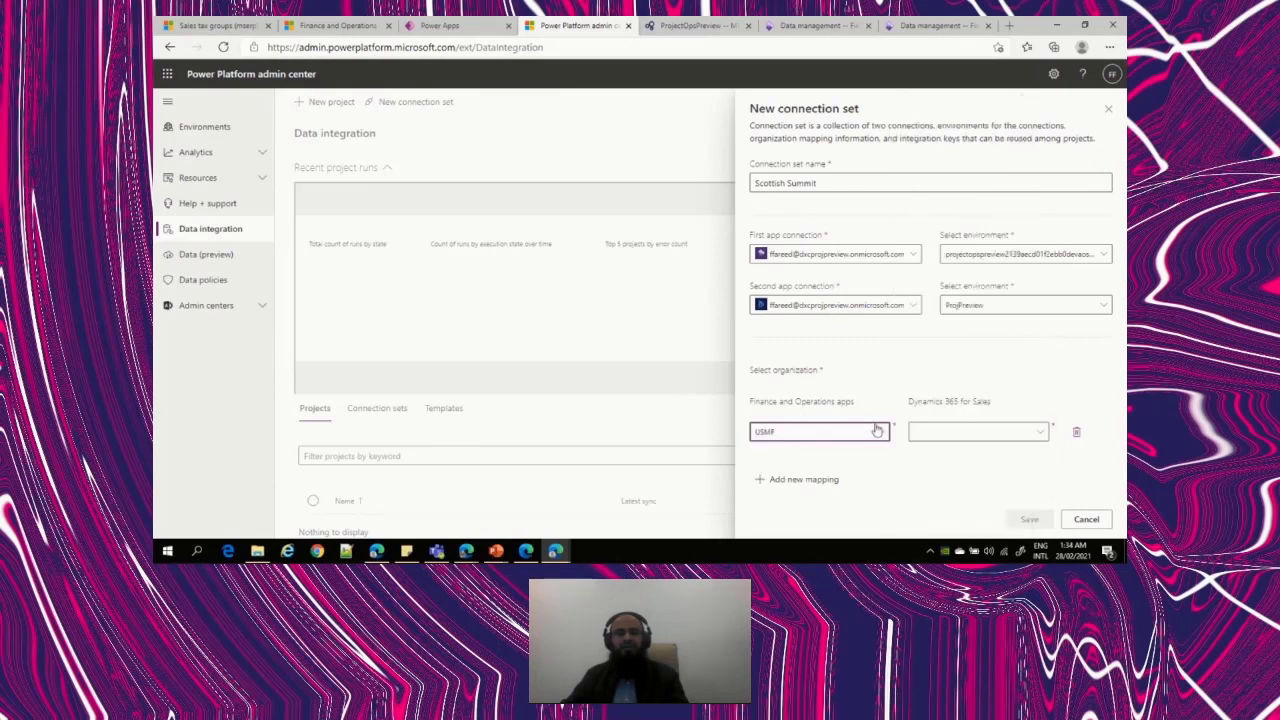
{"action": "left_click", "coordinate": [1021, 436]}
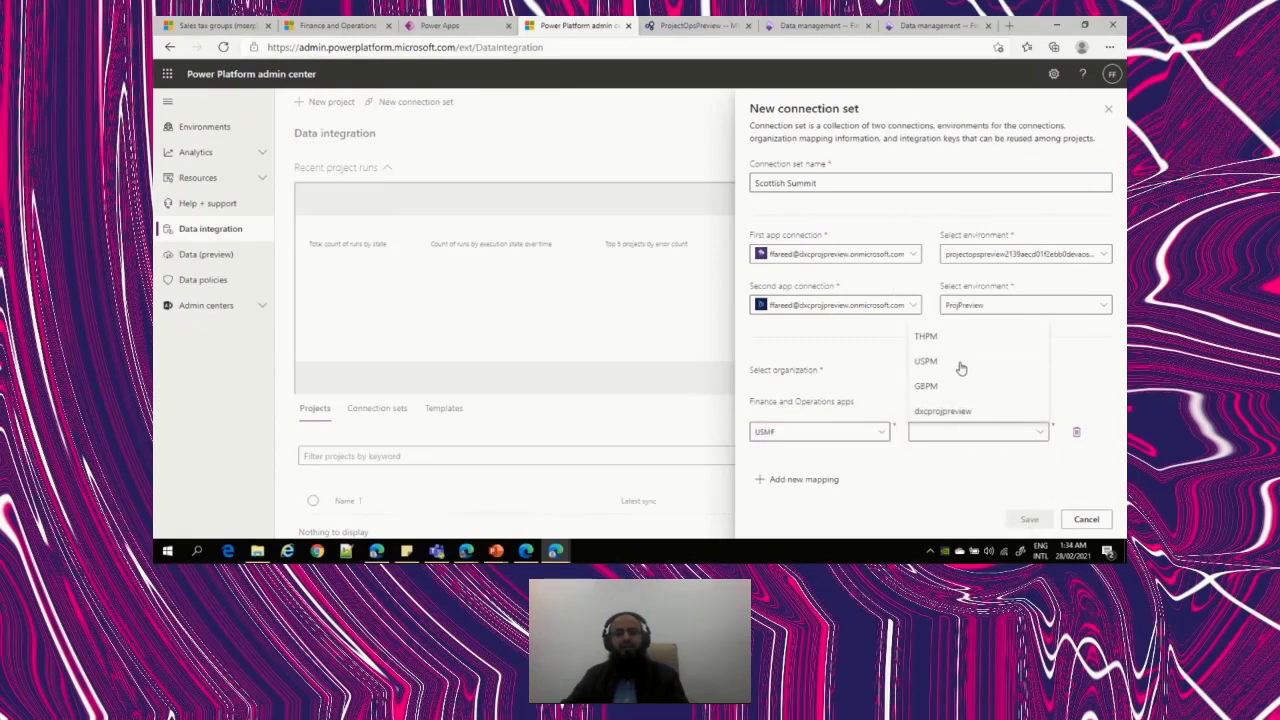
{"action": "left_click", "coordinate": [954, 412]}
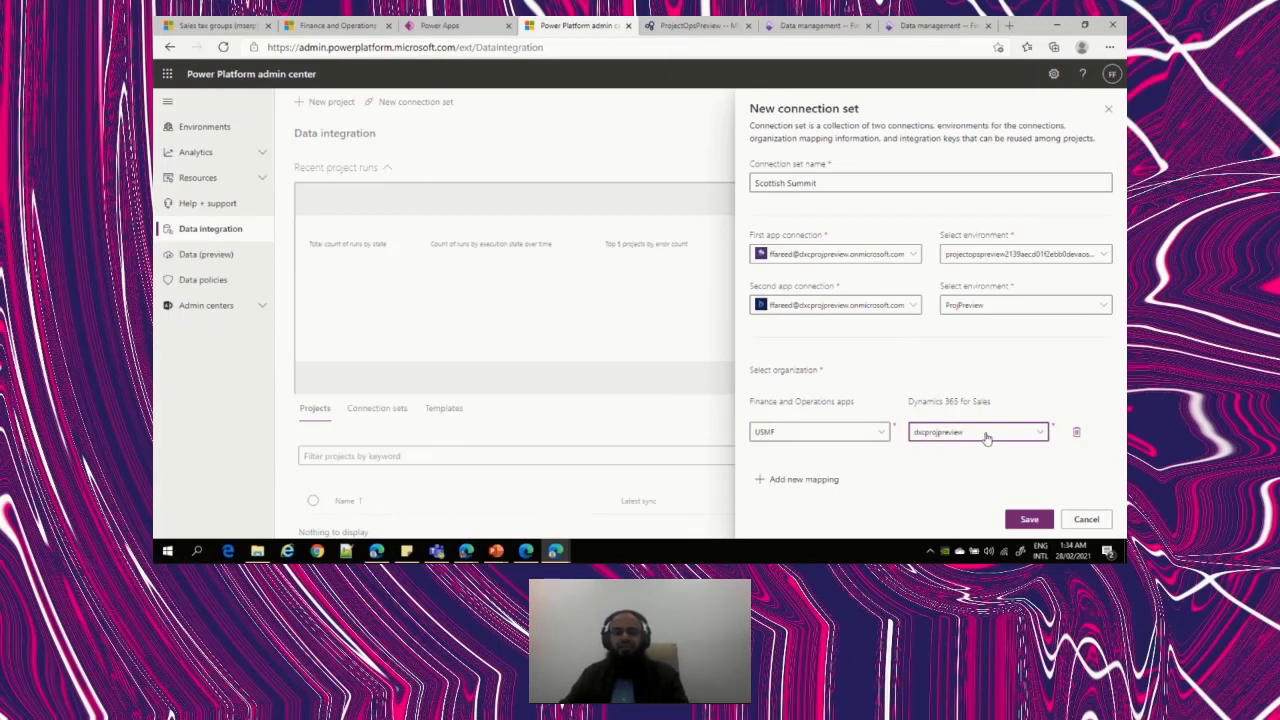
{"action": "left_click", "coordinate": [1030, 520]}
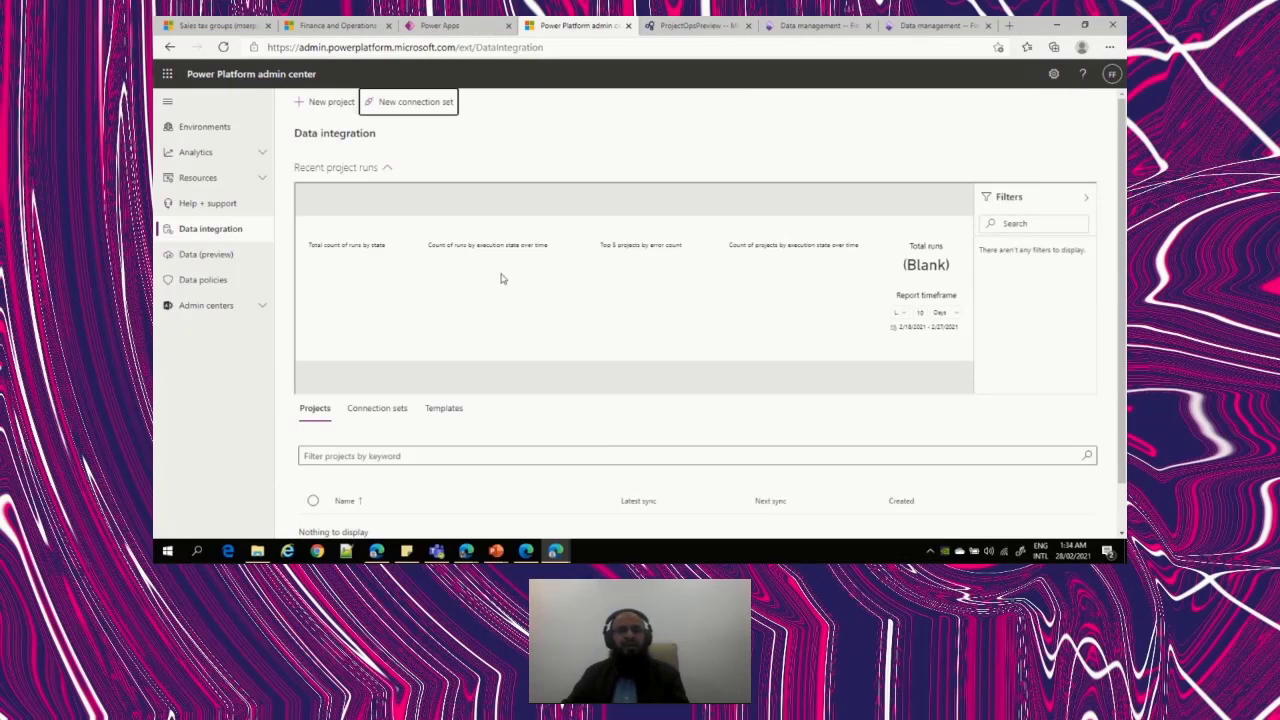
Review the fields required for a new data integration project and close the form without creating one.
{"action": "left_click", "coordinate": [325, 110]}
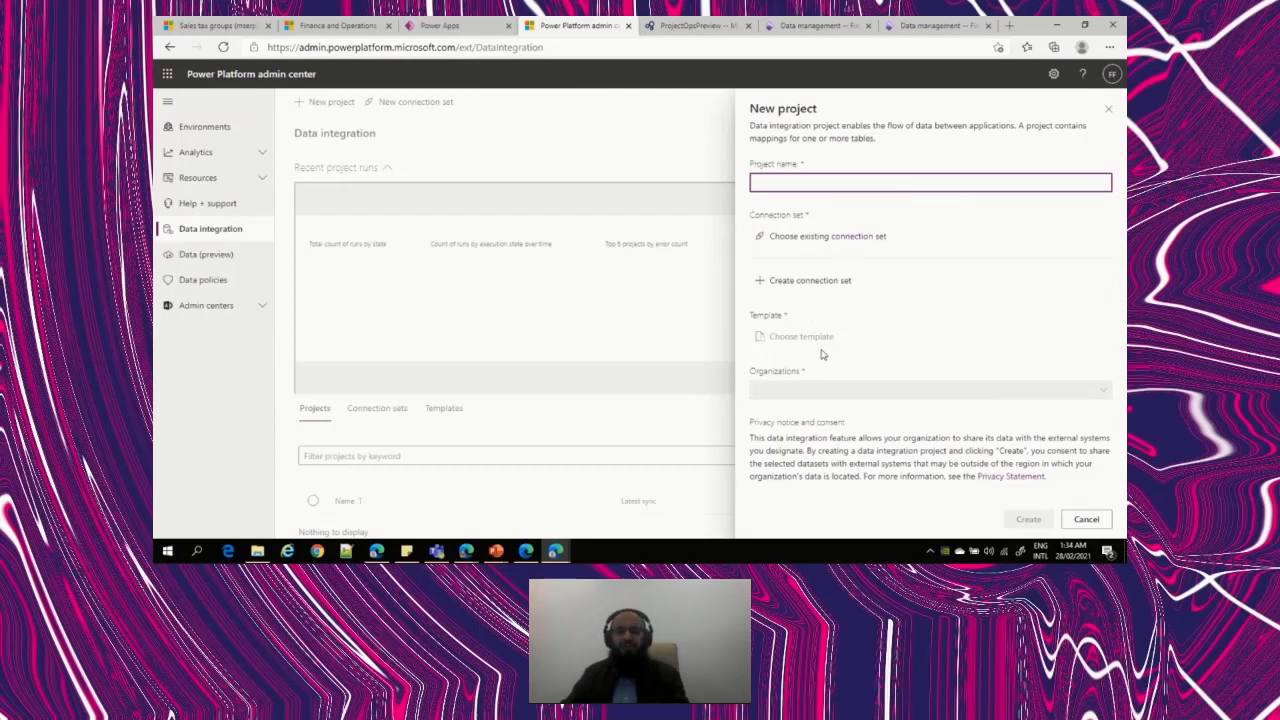
{"action": "left_click", "coordinate": [1086, 519]}
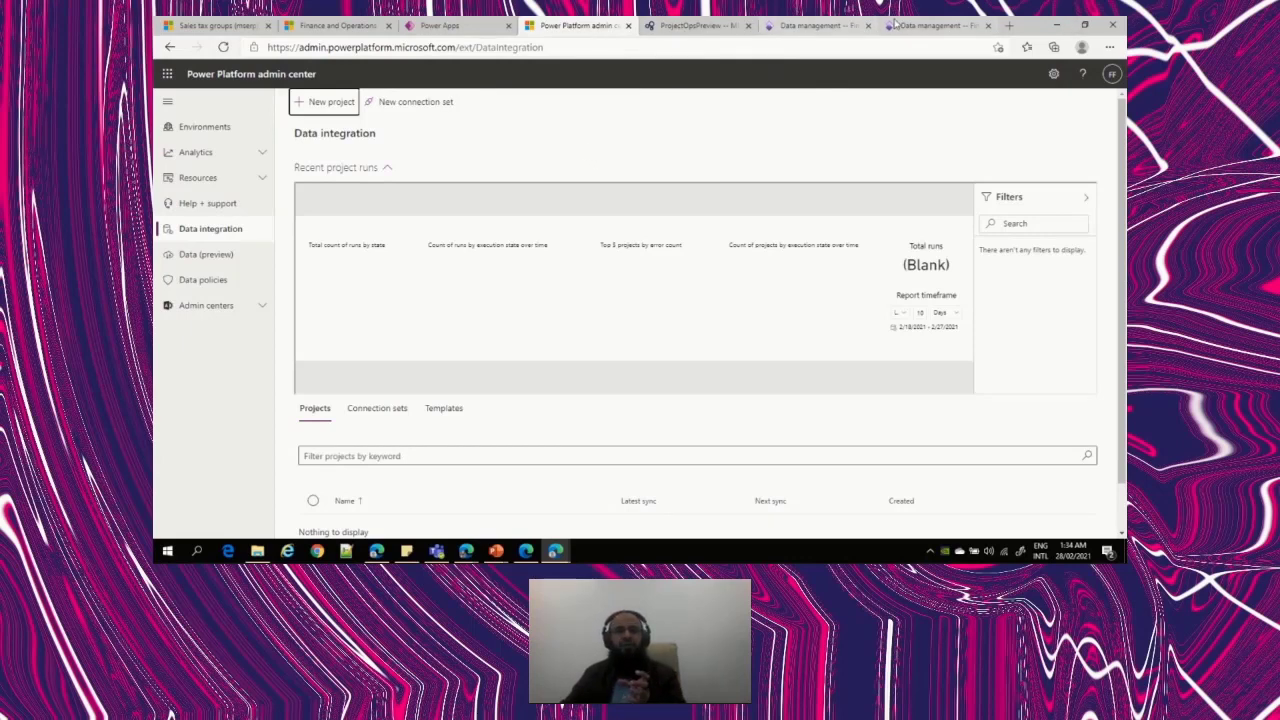
Switch to Finance and Operations Data management, open the Dual-write table maps, and widen the table map column.
{"action": "left_click", "coordinate": [935, 25]}
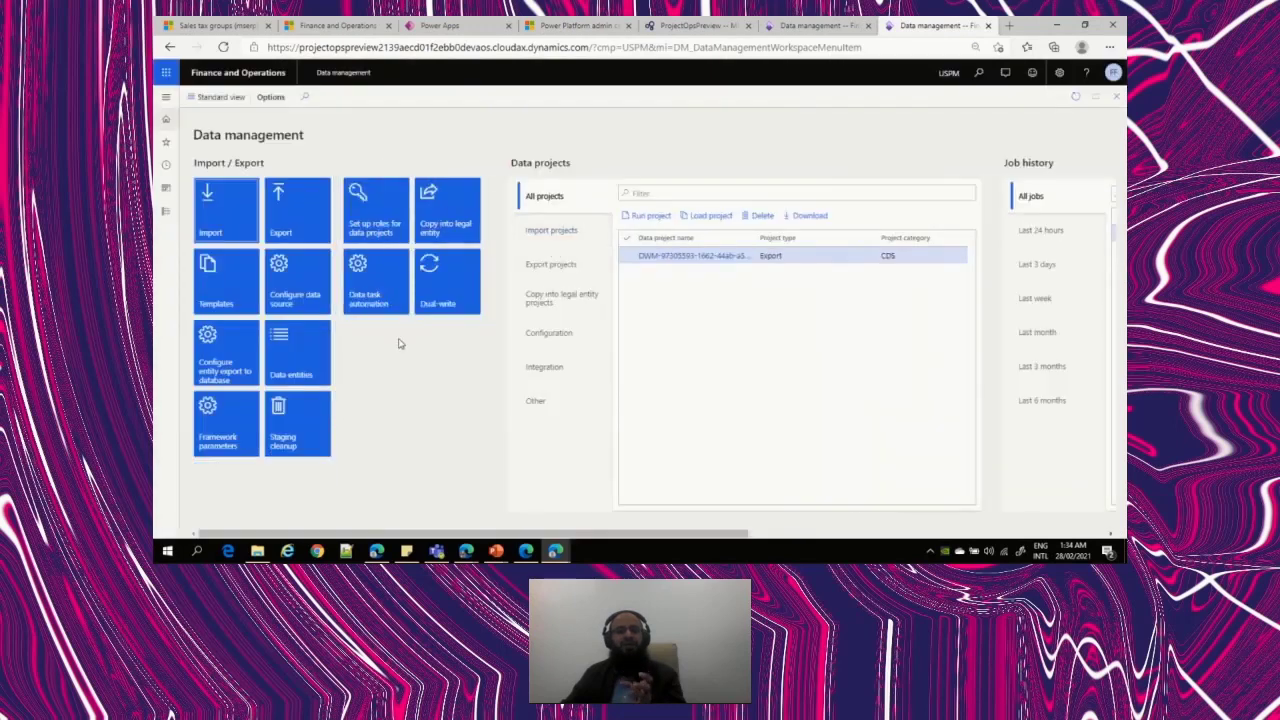
{"action": "left_click", "coordinate": [439, 309]}
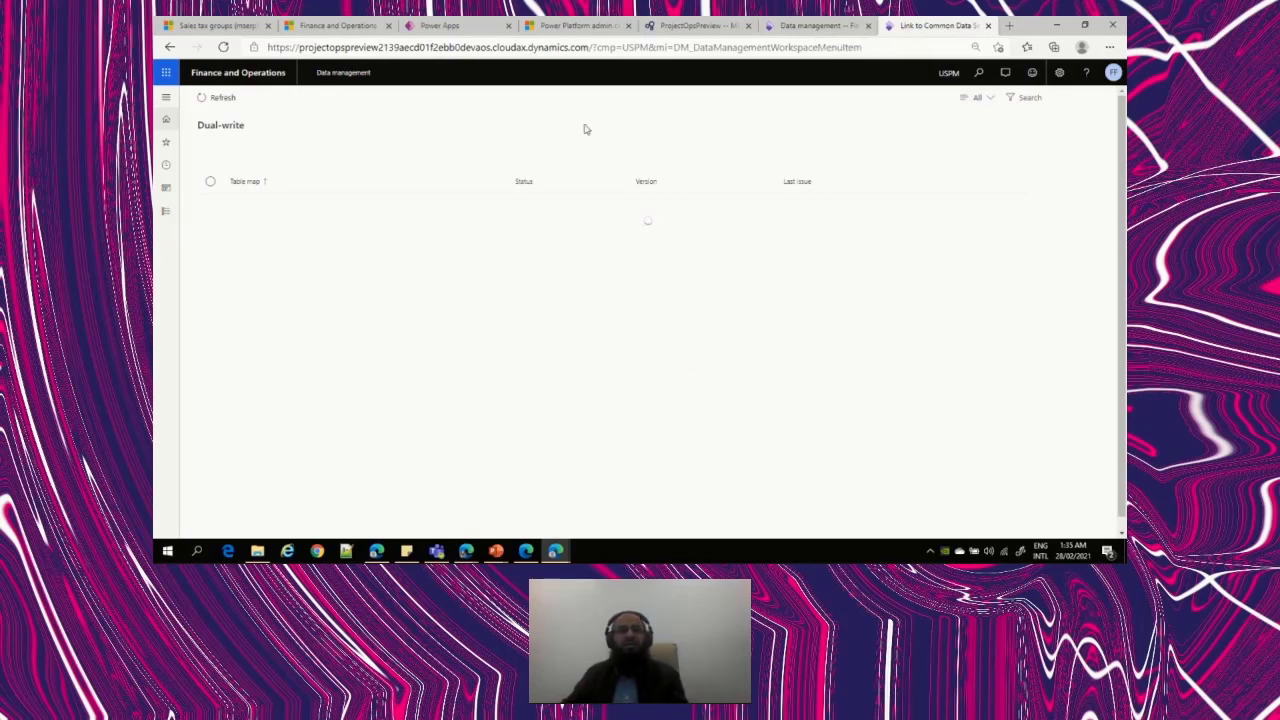
{"action": "left_click", "coordinate": [830, 27]}
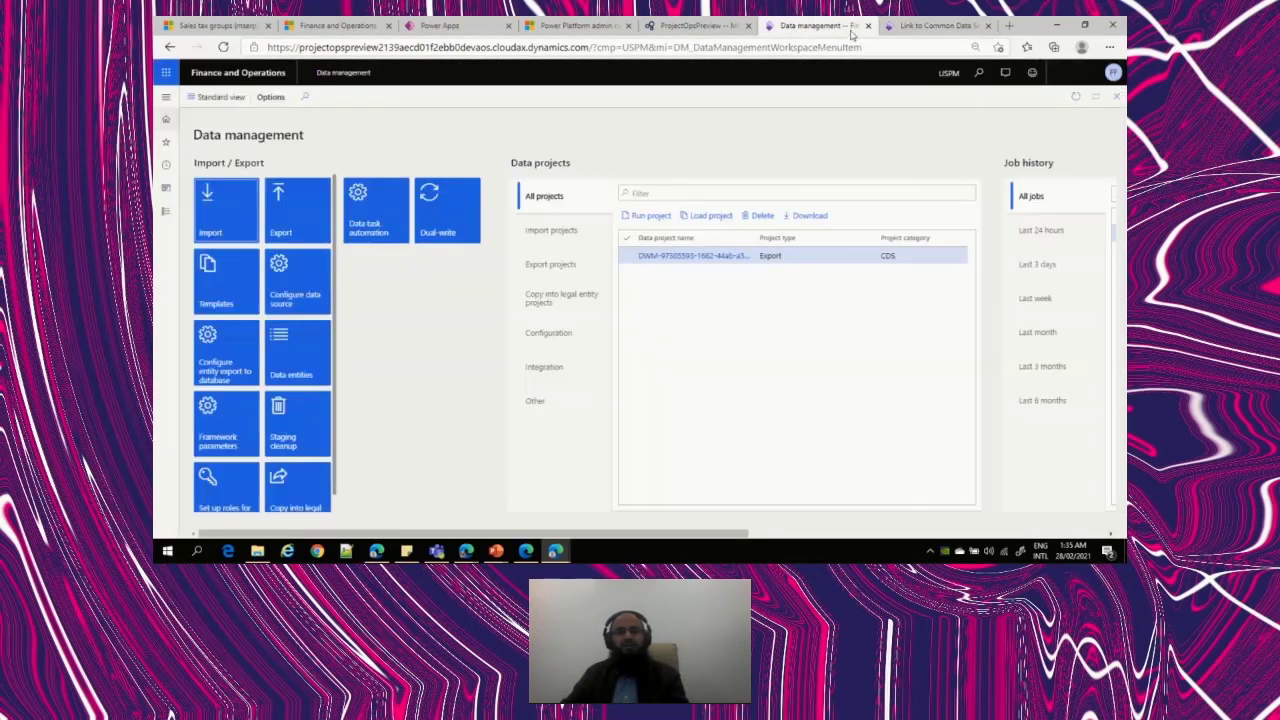
{"action": "left_click", "coordinate": [900, 29]}
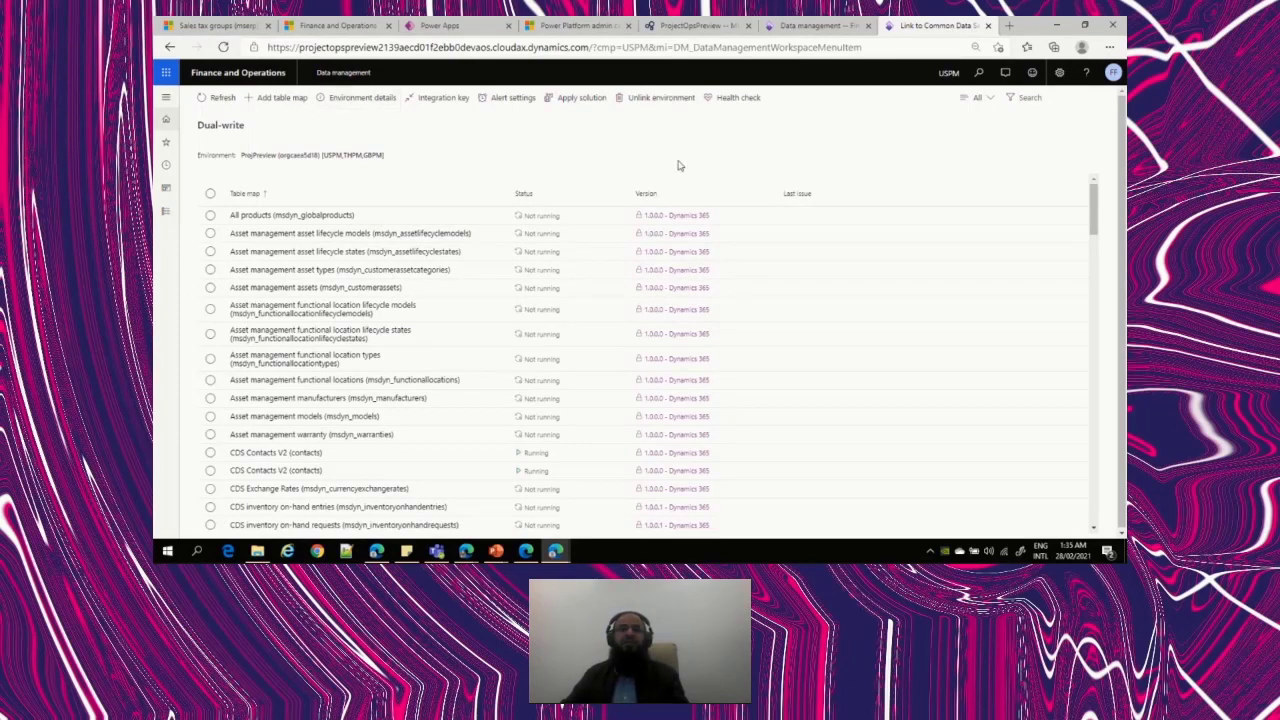
{"action": "left_click_drag", "start_coordinate": [506, 193], "coordinate": [583, 193]}
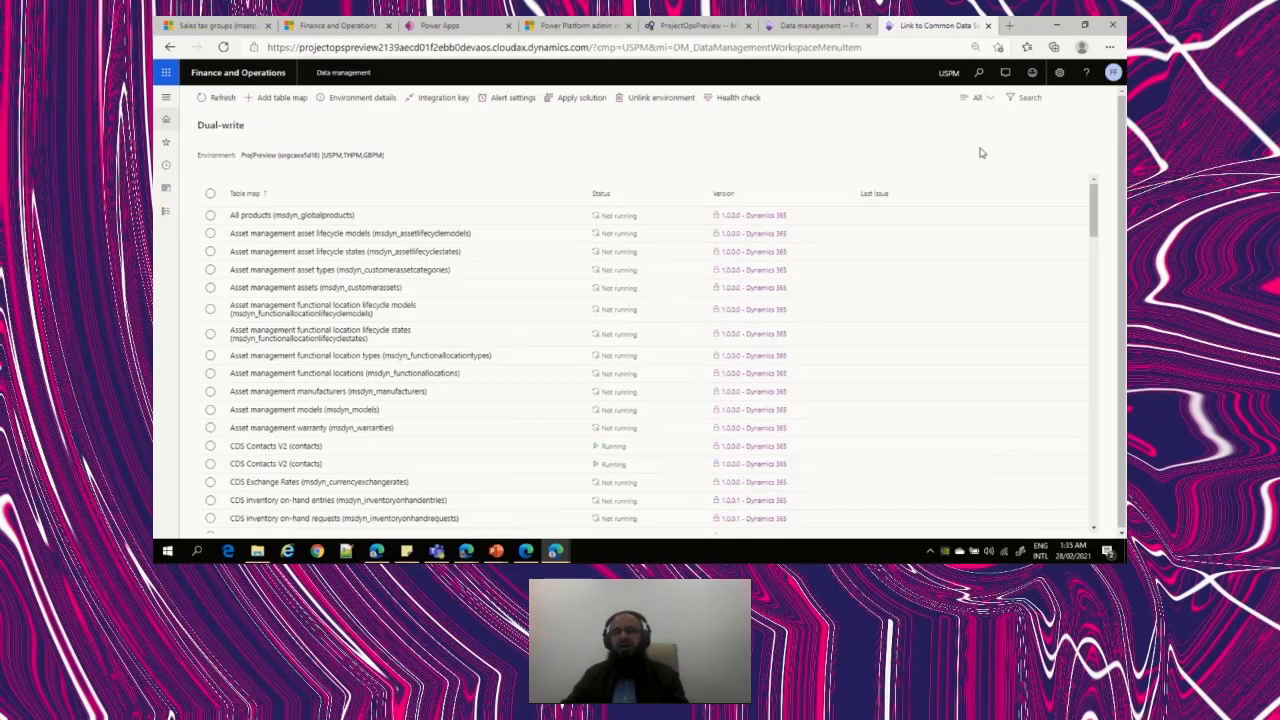
Open the run setup for the All products (msdyn_globalproducts) table map and enable its initial sync.
{"action": "left_click", "coordinate": [1035, 97]}
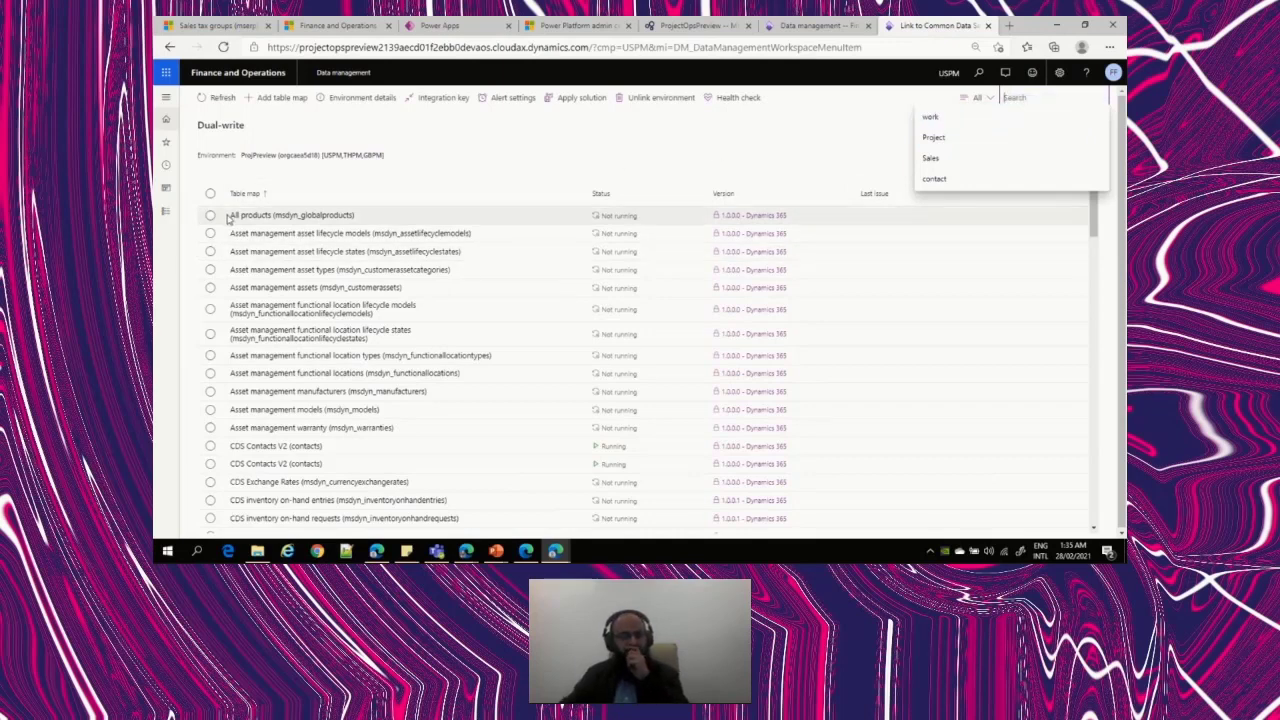
{"action": "key", "text": "Escape"}
{"action": "left_click", "coordinate": [322, 224]}
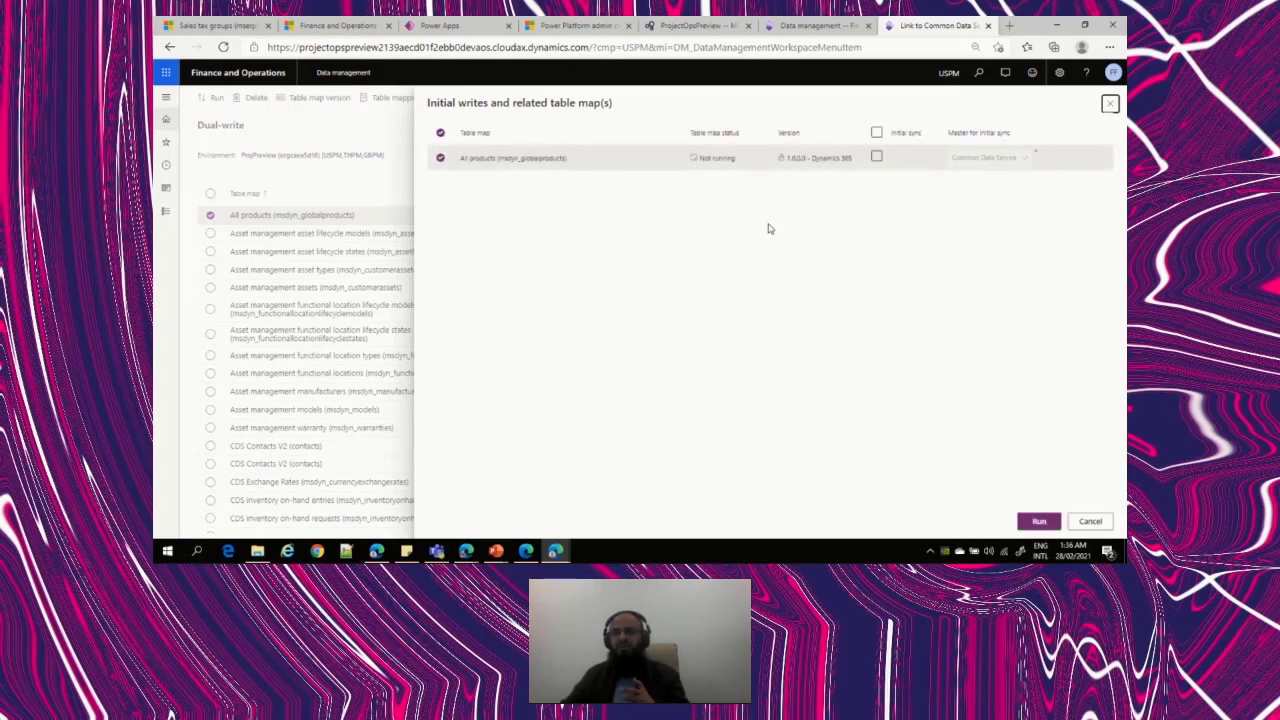
{"action": "left_click", "coordinate": [877, 160]}
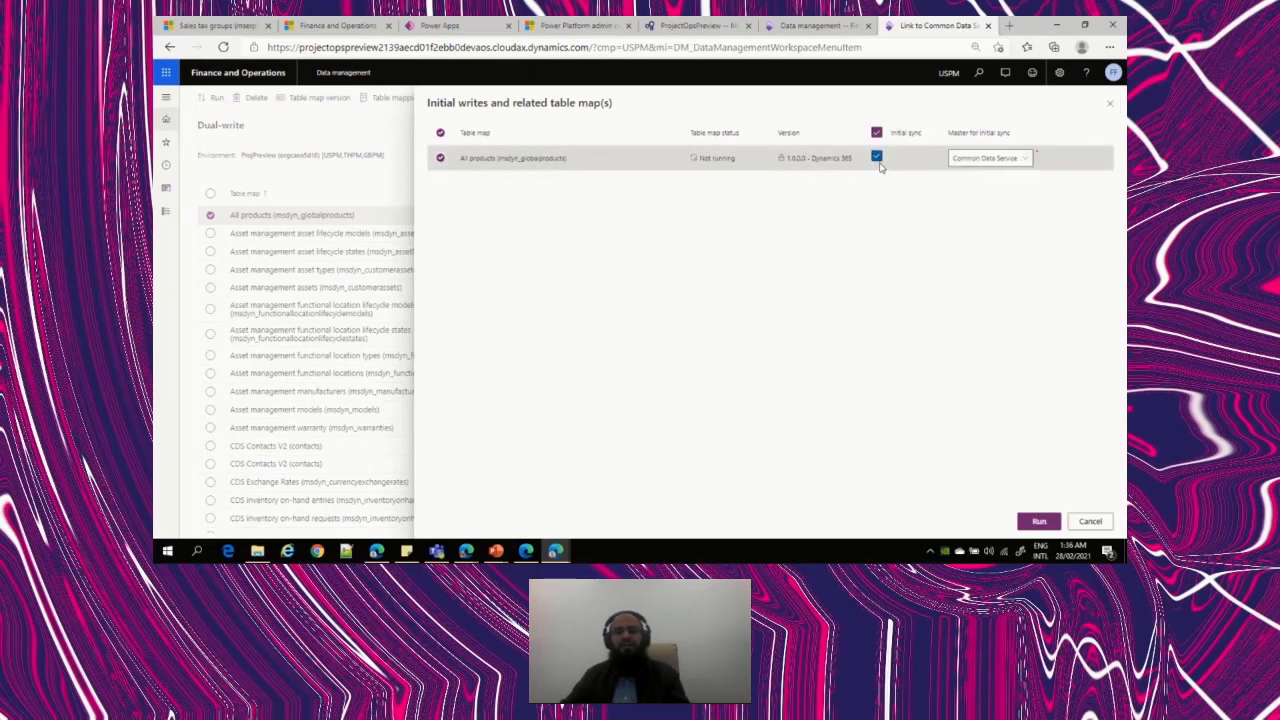
Select Finance and Operations apps as the master for the All products initial sync, and cancel the run setup without starting it.
{"action": "left_click", "coordinate": [1023, 162]}
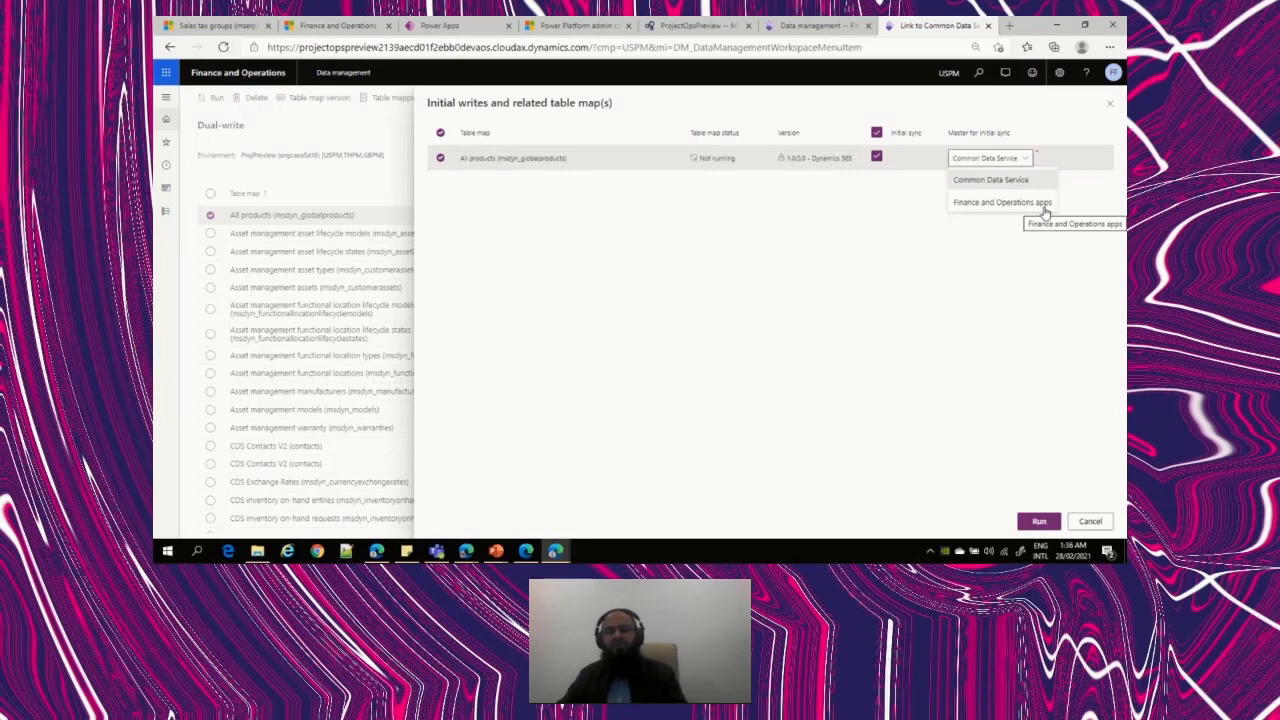
{"action": "left_click", "coordinate": [972, 205]}
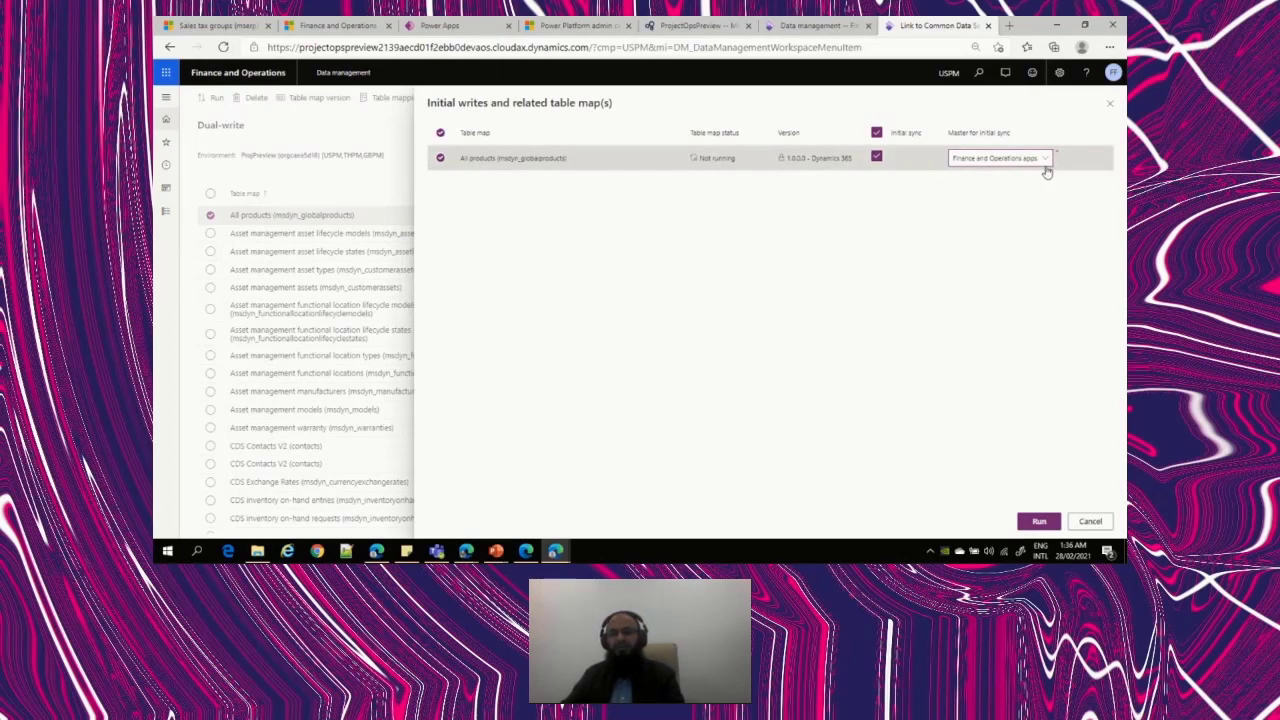
{"action": "left_click", "coordinate": [877, 160]}
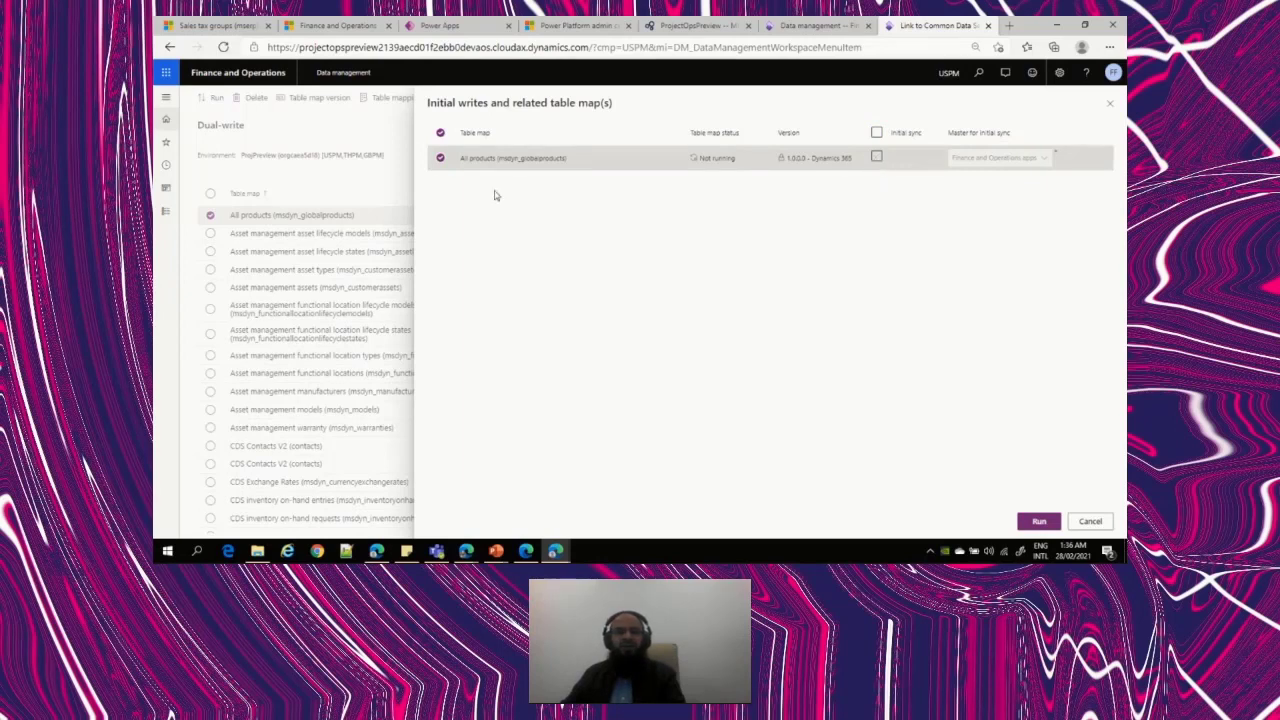
{"action": "left_click", "coordinate": [877, 159]}
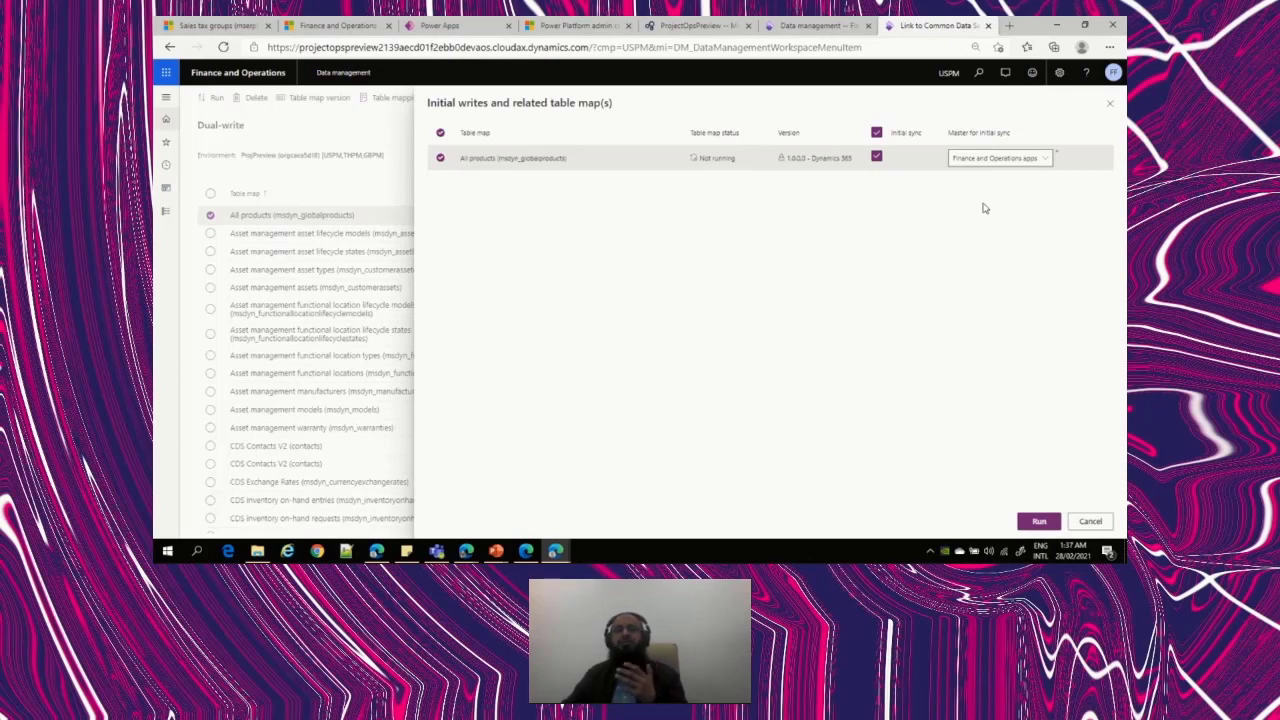
{"action": "left_click", "coordinate": [586, 28]}
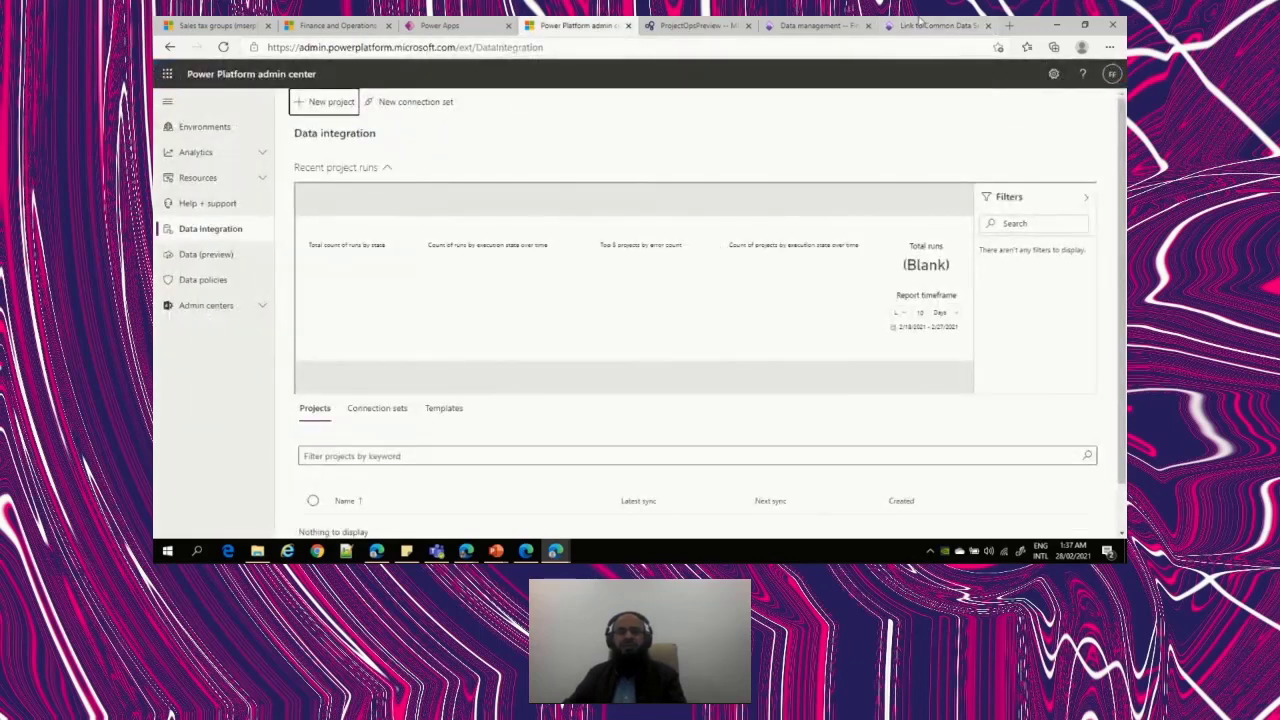
{"action": "left_click", "coordinate": [948, 27]}
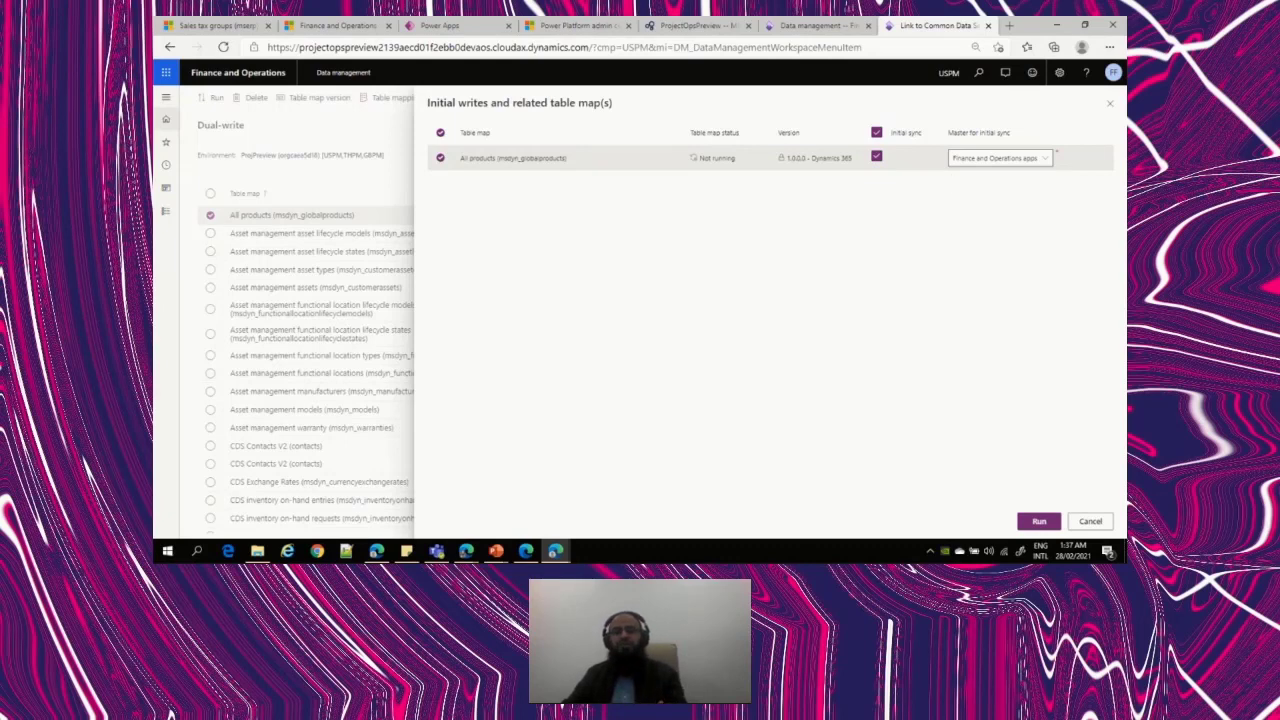
{"action": "left_click", "coordinate": [1090, 521]}
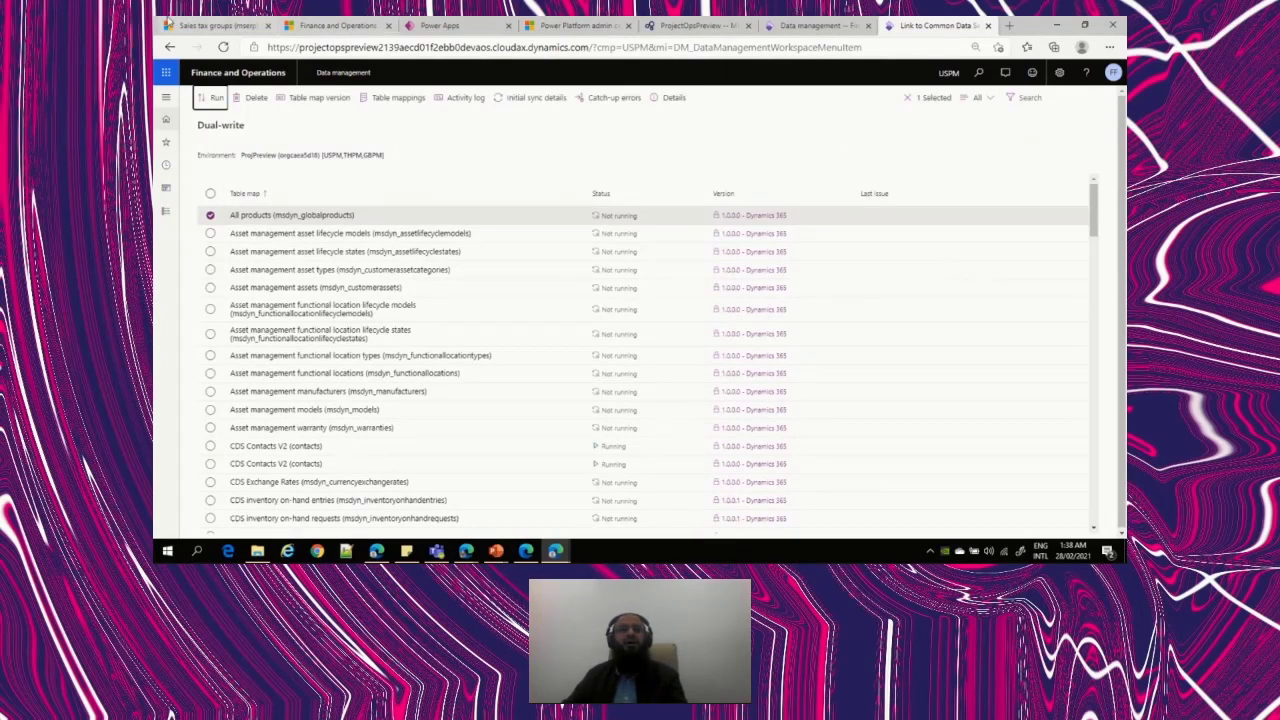
Switch to the Dynamics 365 sandbox settings and open the Virtual Entity Data Sources list in Administration.
{"action": "left_click", "coordinate": [168, 22]}
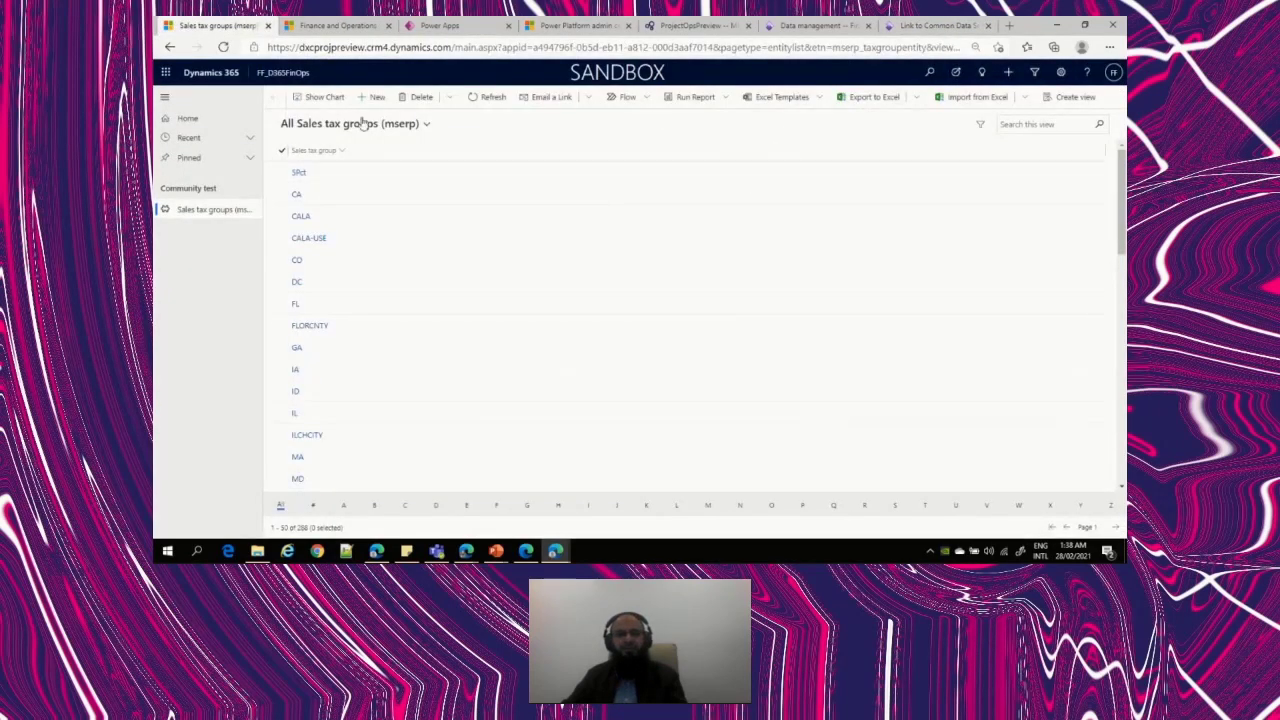
{"action": "left_click", "coordinate": [335, 25]}
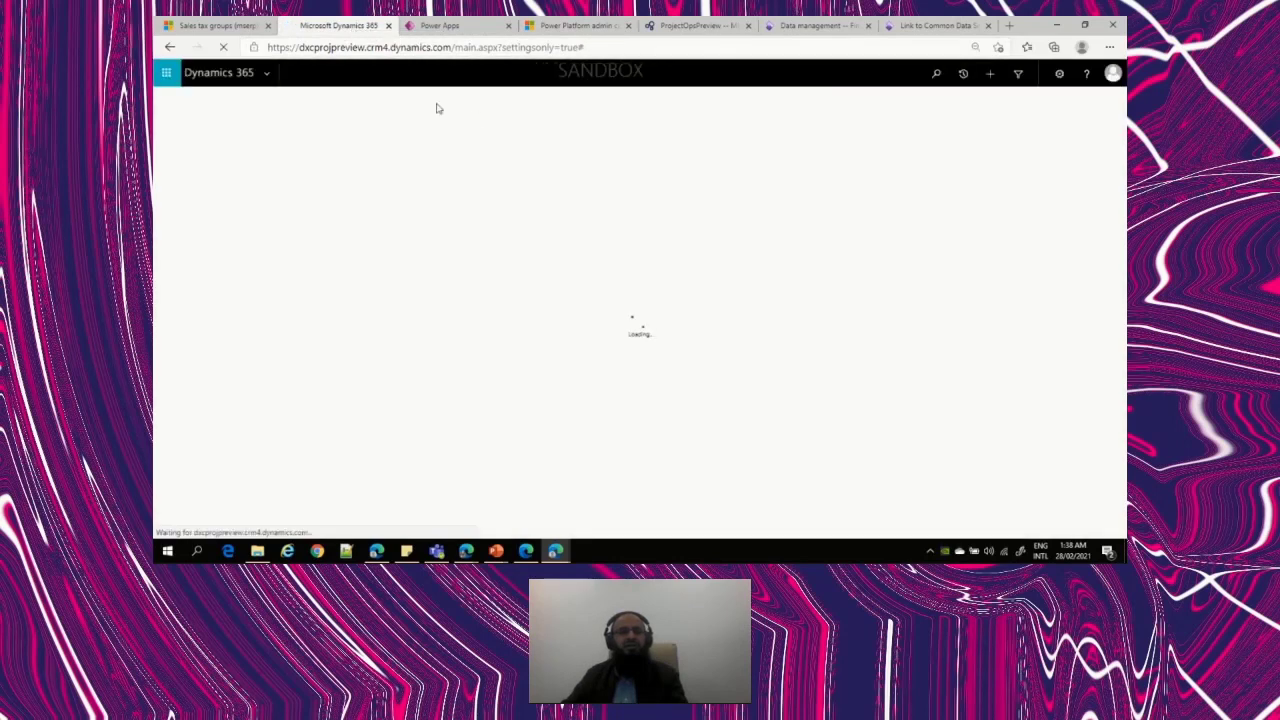
{"action": "left_click", "coordinate": [1061, 75]}
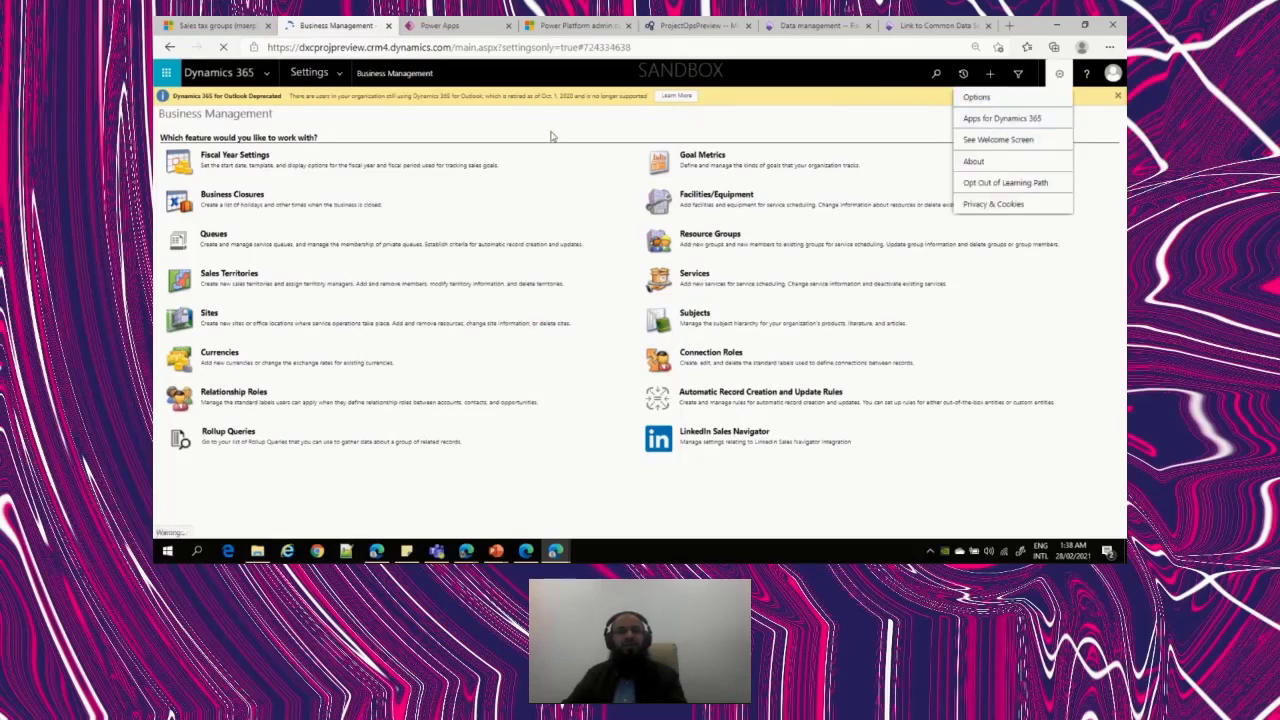
{"action": "left_click", "coordinate": [378, 90]}
{"action": "left_click", "coordinate": [340, 73]}
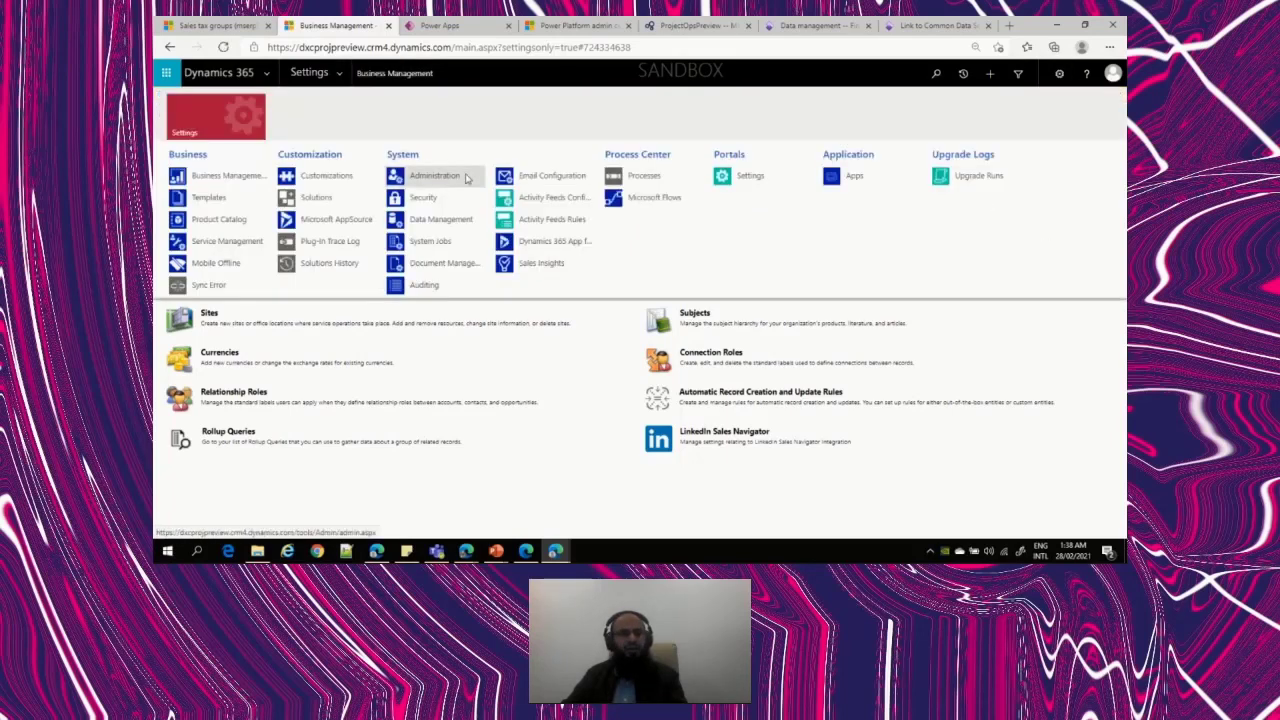
{"action": "left_click", "coordinate": [428, 179]}
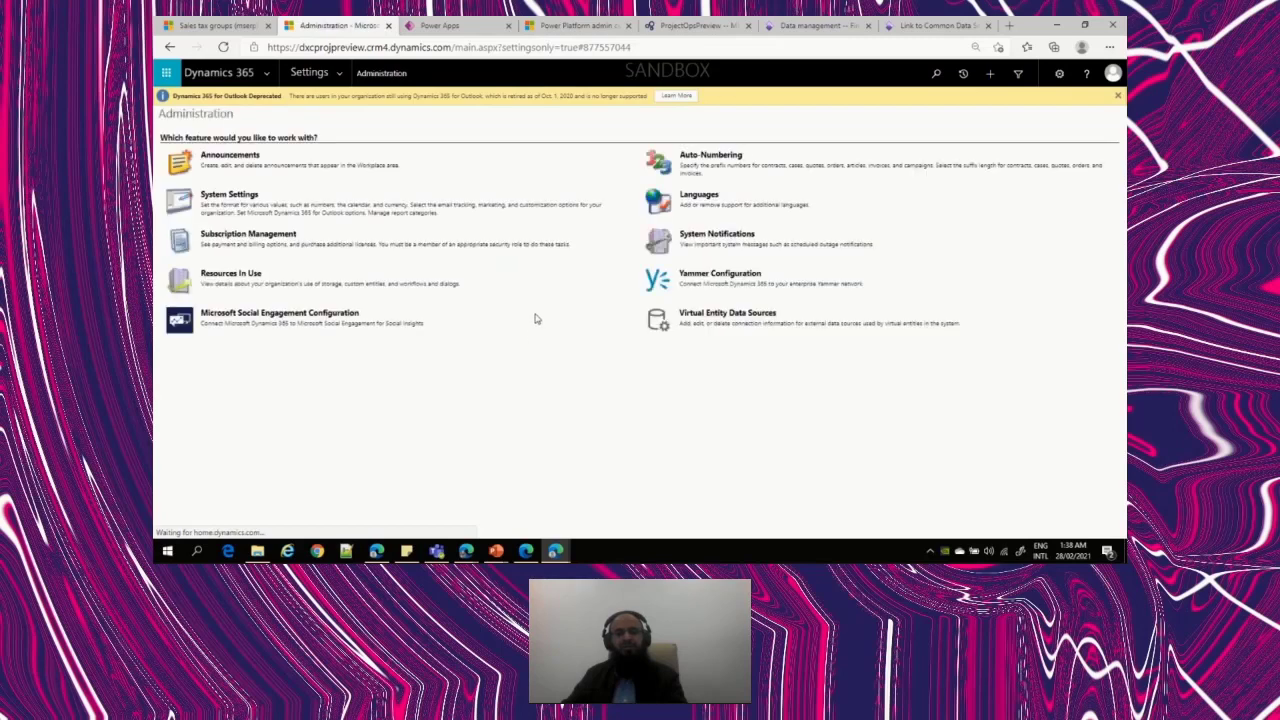
{"action": "left_click", "coordinate": [692, 319]}
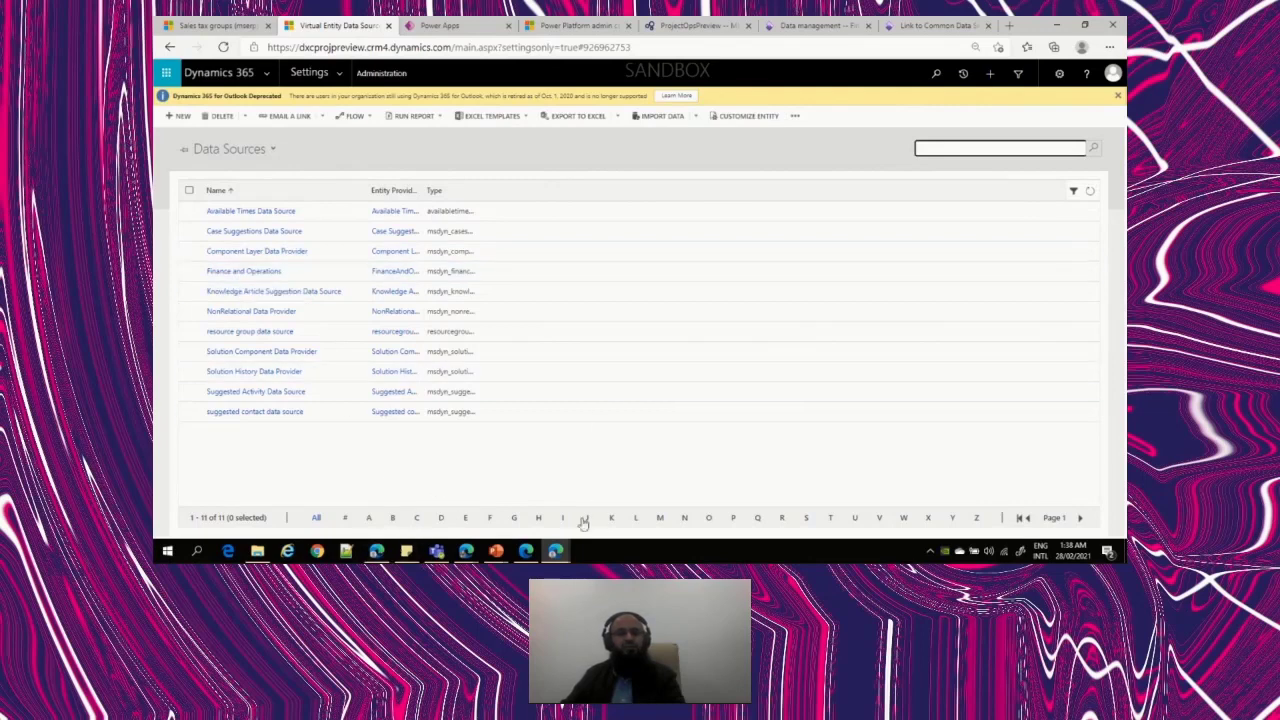
Open the daxture.blogspot.com post on Finance Operations data in Power Platform with virtual entities in a new browser tab.
{"action": "left_click", "coordinate": [1010, 26]}
{"action": "type", "text": "dax"}
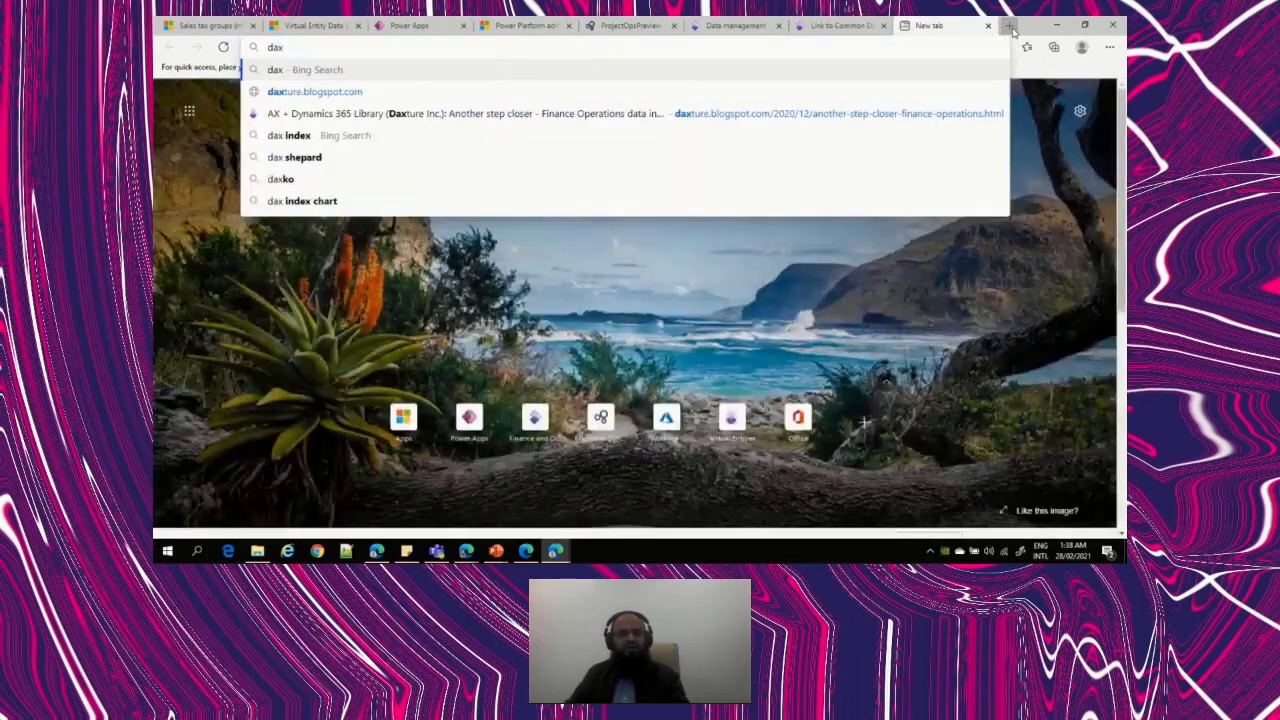
{"action": "type", "text": "ture"}
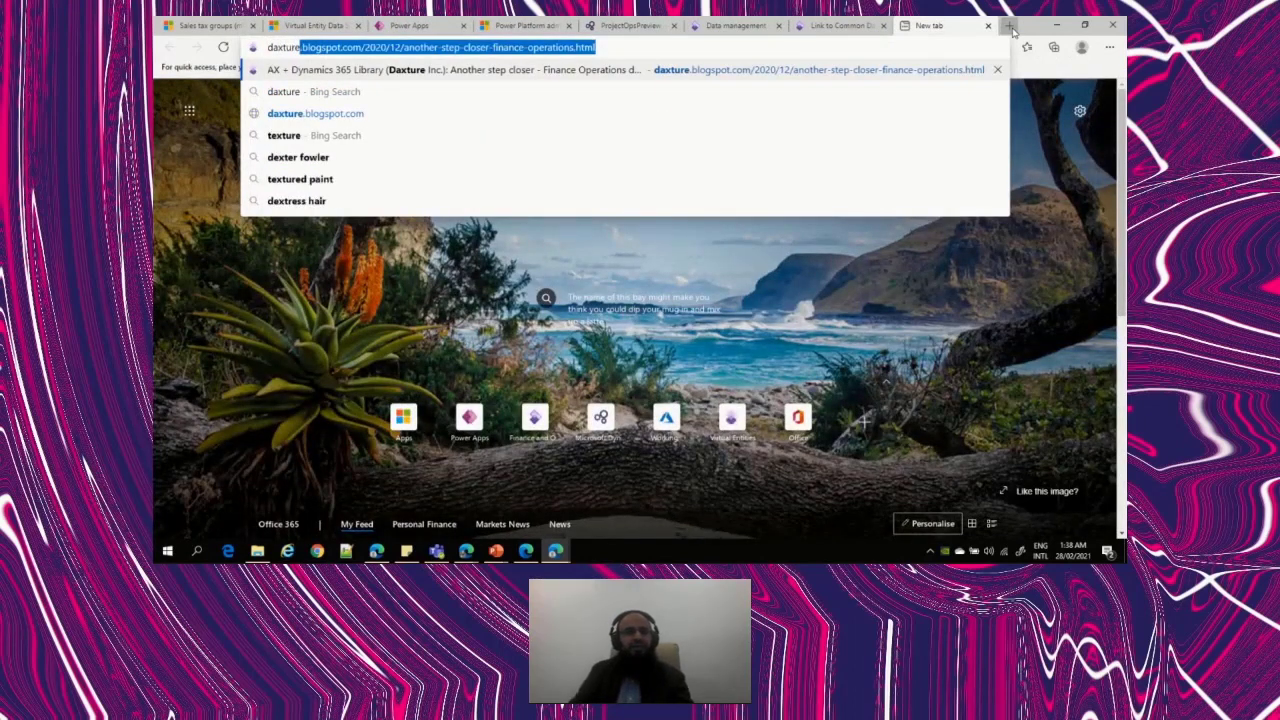
{"action": "key", "text": "End"}
{"action": "key", "text": "Return"}
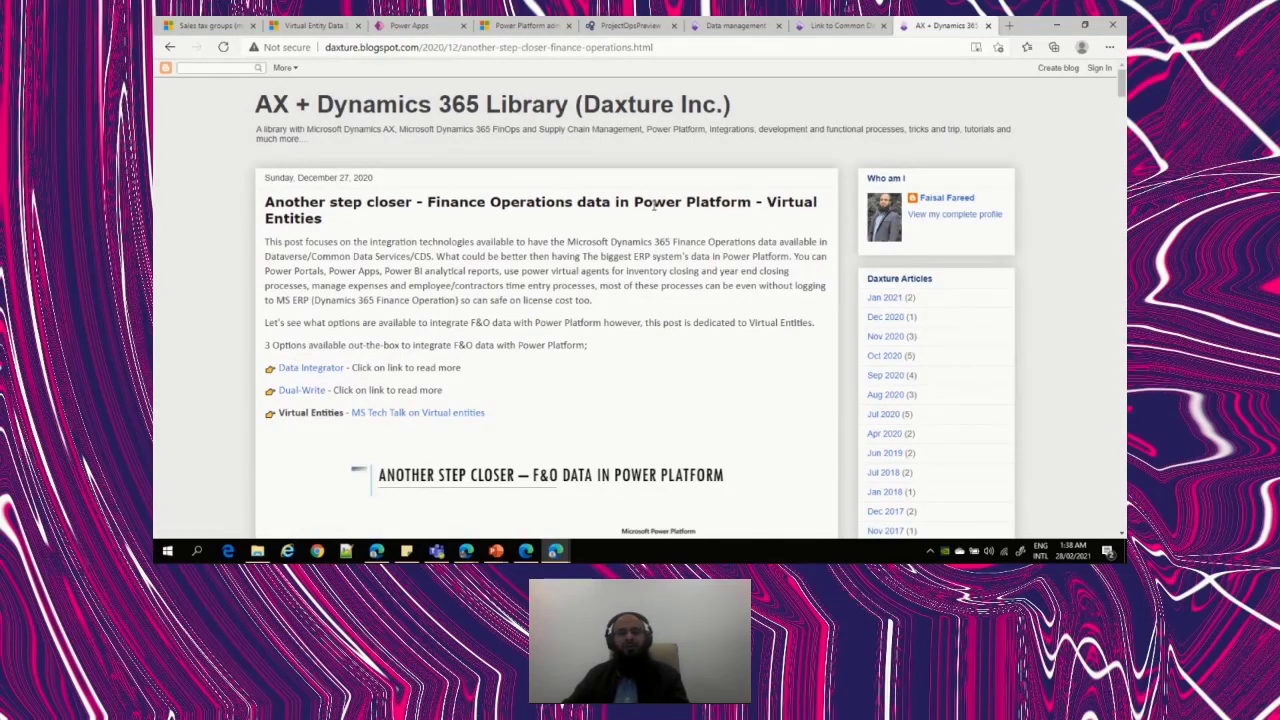
Review the post's virtual entity version requirements, features, AppSource link and solution installation instructions.
{"action": "scroll", "coordinate": [660, 337], "scroll_direction": "down", "scroll_amount": 5}
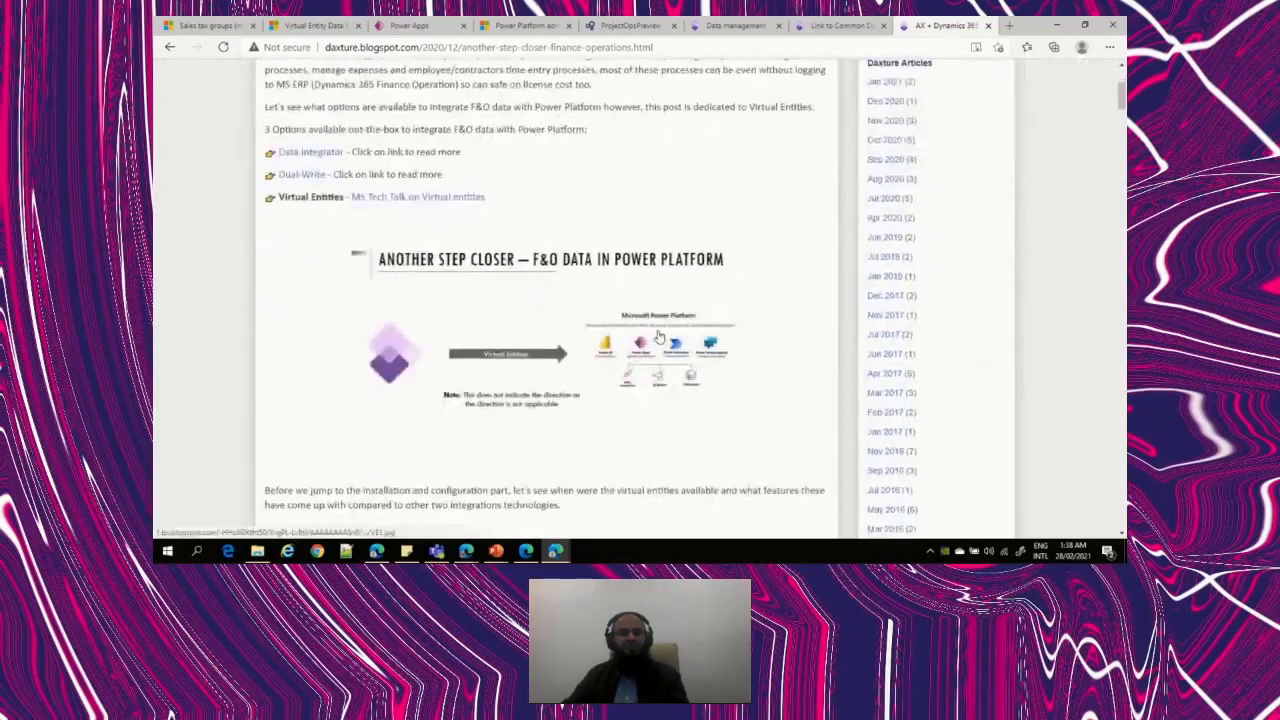
{"action": "scroll", "coordinate": [657, 335], "scroll_direction": "down", "scroll_amount": 1}
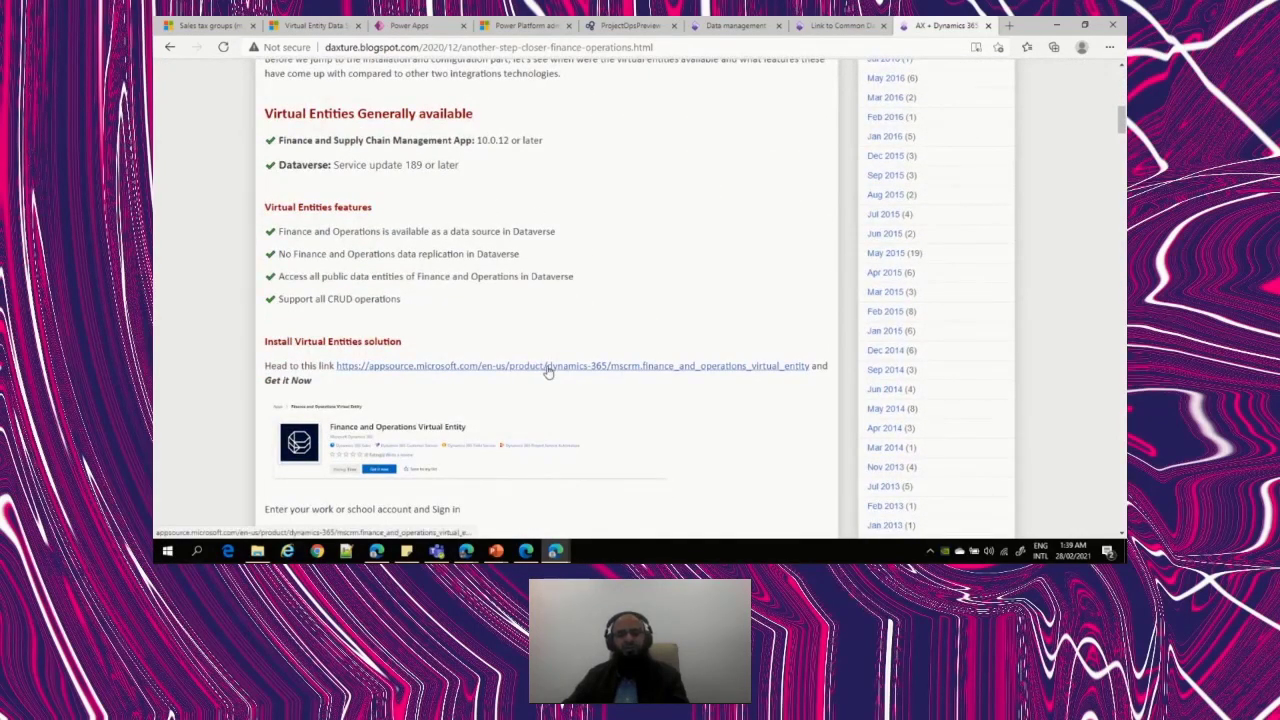
{"action": "right_click", "coordinate": [586, 382]}
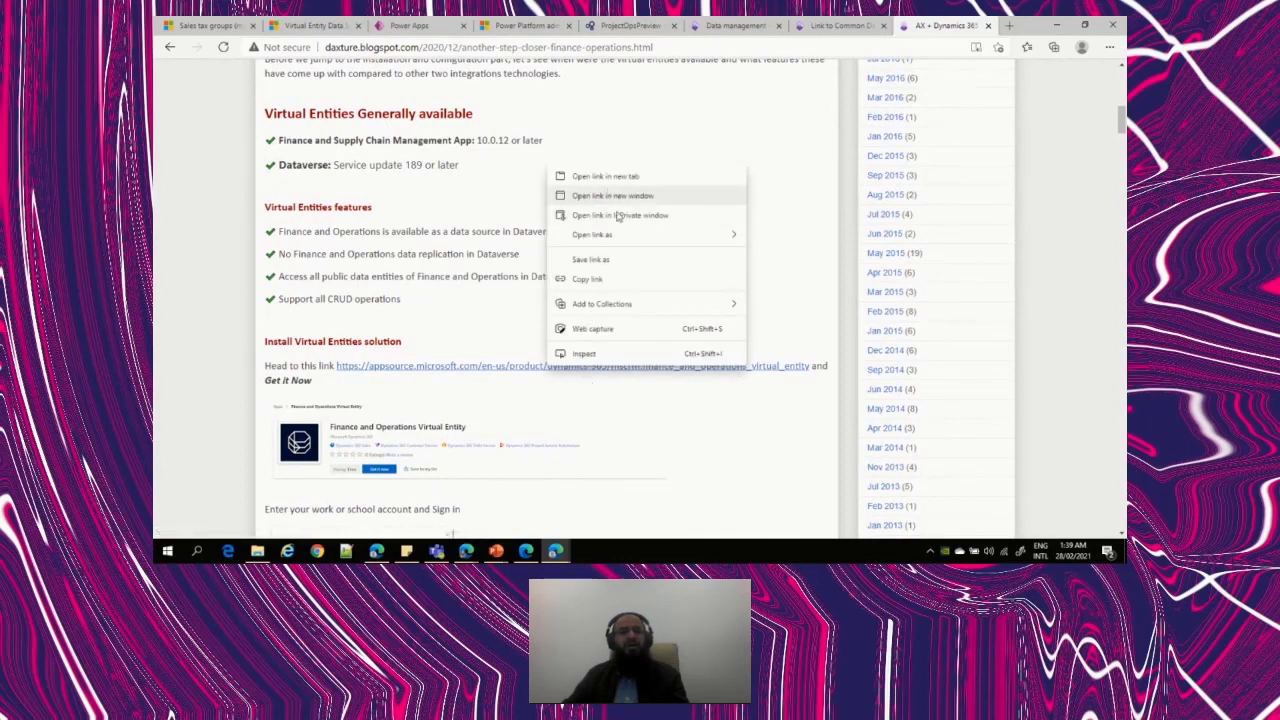
{"action": "left_click", "coordinate": [611, 396]}
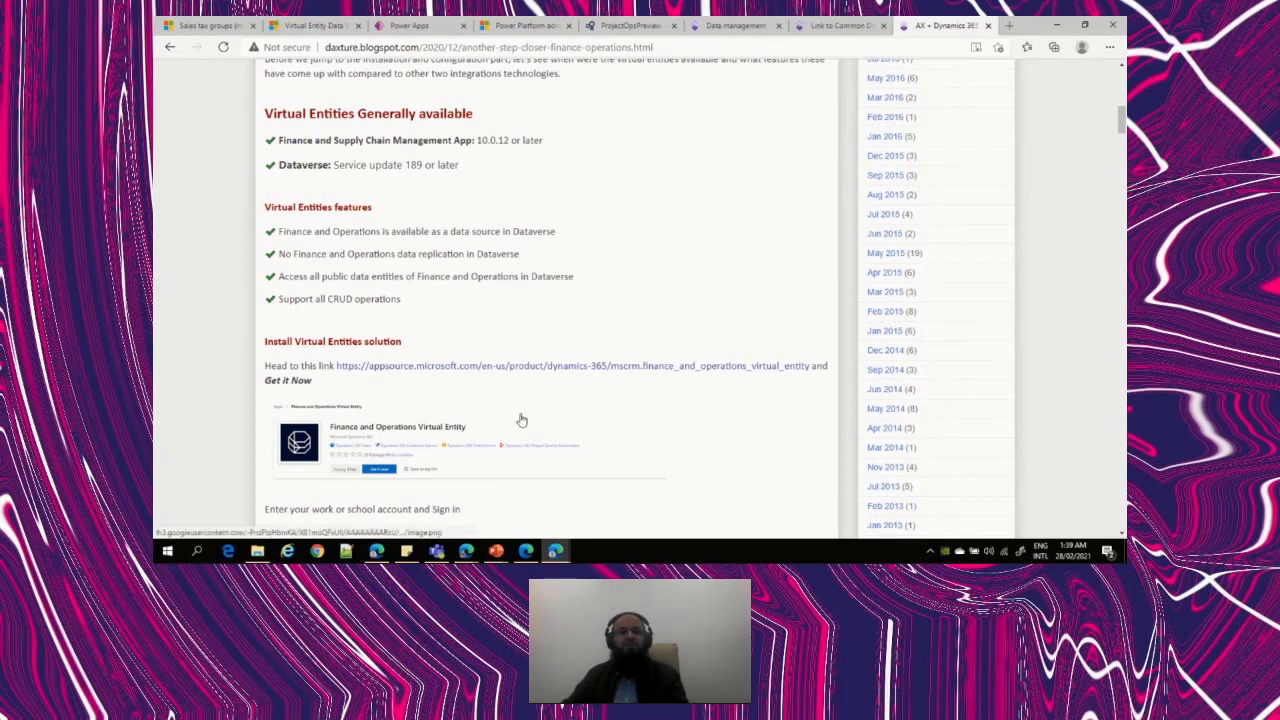
{"action": "scroll", "coordinate": [521, 420], "scroll_direction": "down", "scroll_amount": 4}
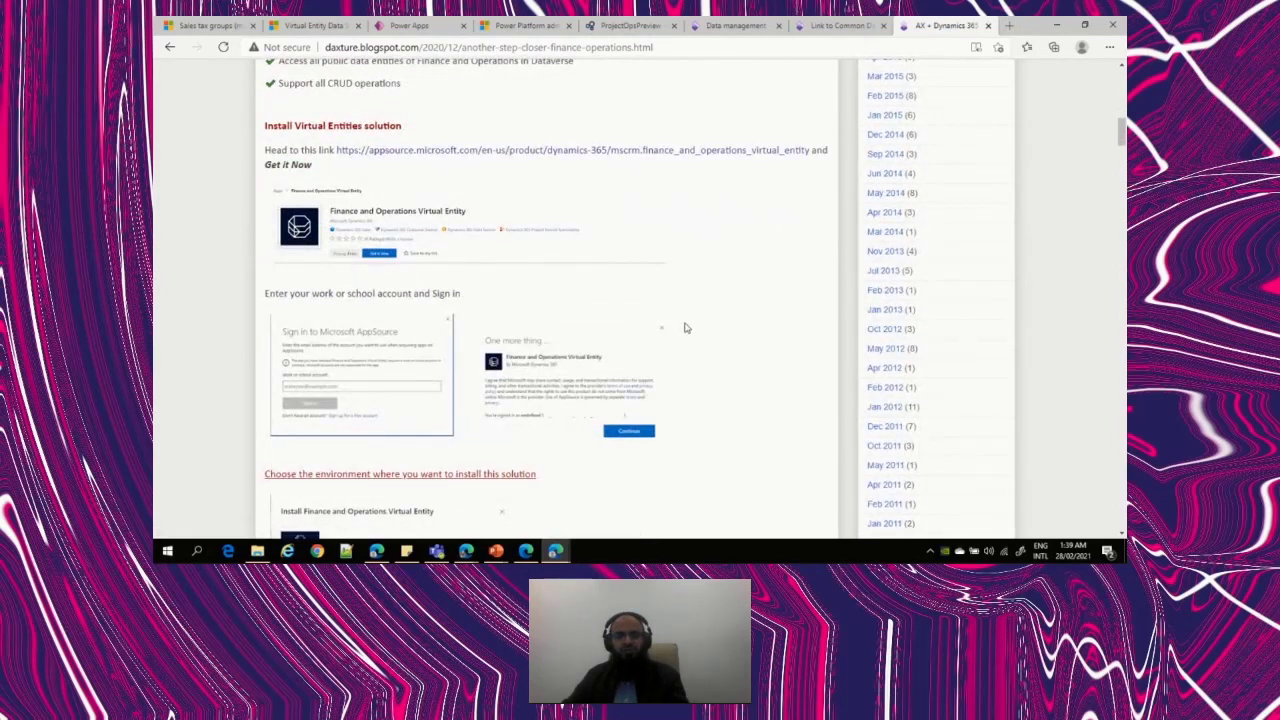
{"action": "scroll", "coordinate": [685, 327], "scroll_direction": "down", "scroll_amount": 10}
{"action": "scroll", "coordinate": [687, 325], "scroll_direction": "down", "scroll_amount": 6}
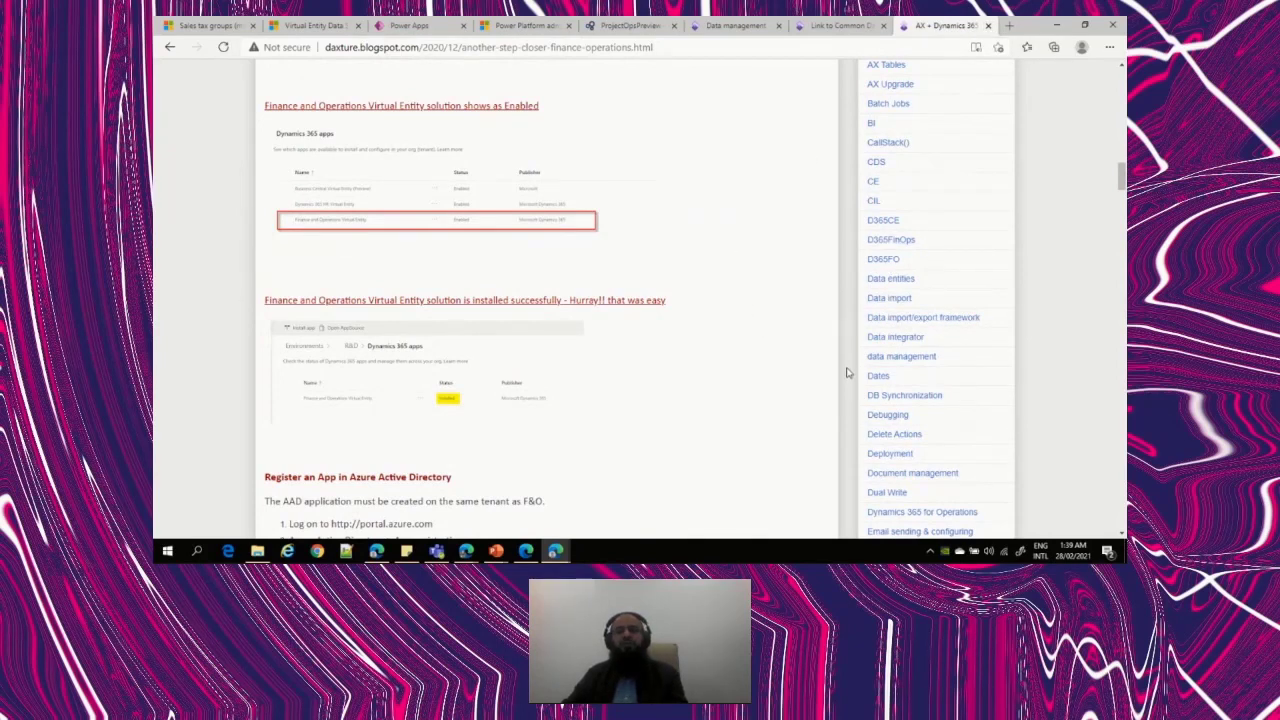
Browse the blog's posts labelled Dual Write and close the blog to return to the data sources list.
{"action": "left_click", "coordinate": [887, 494]}
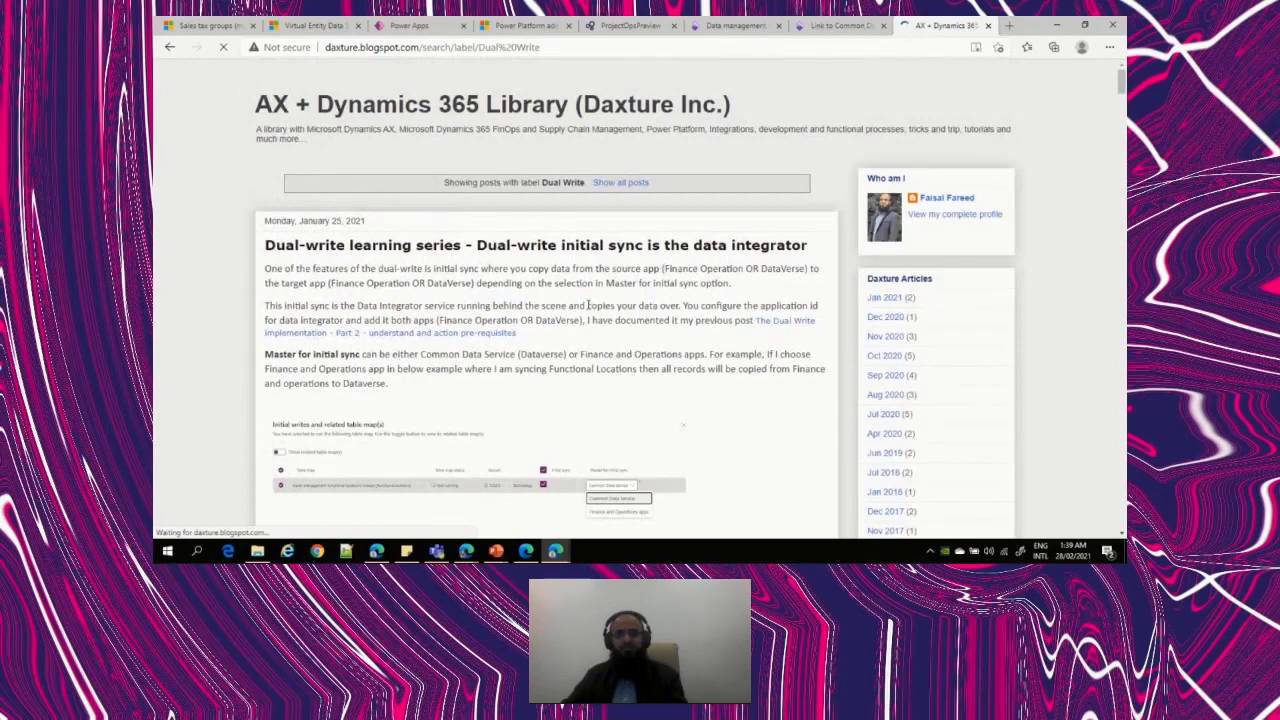
{"action": "scroll", "coordinate": [660, 263], "scroll_direction": "down", "scroll_amount": 15}
{"action": "scroll", "coordinate": [590, 316], "scroll_direction": "down", "scroll_amount": 3}
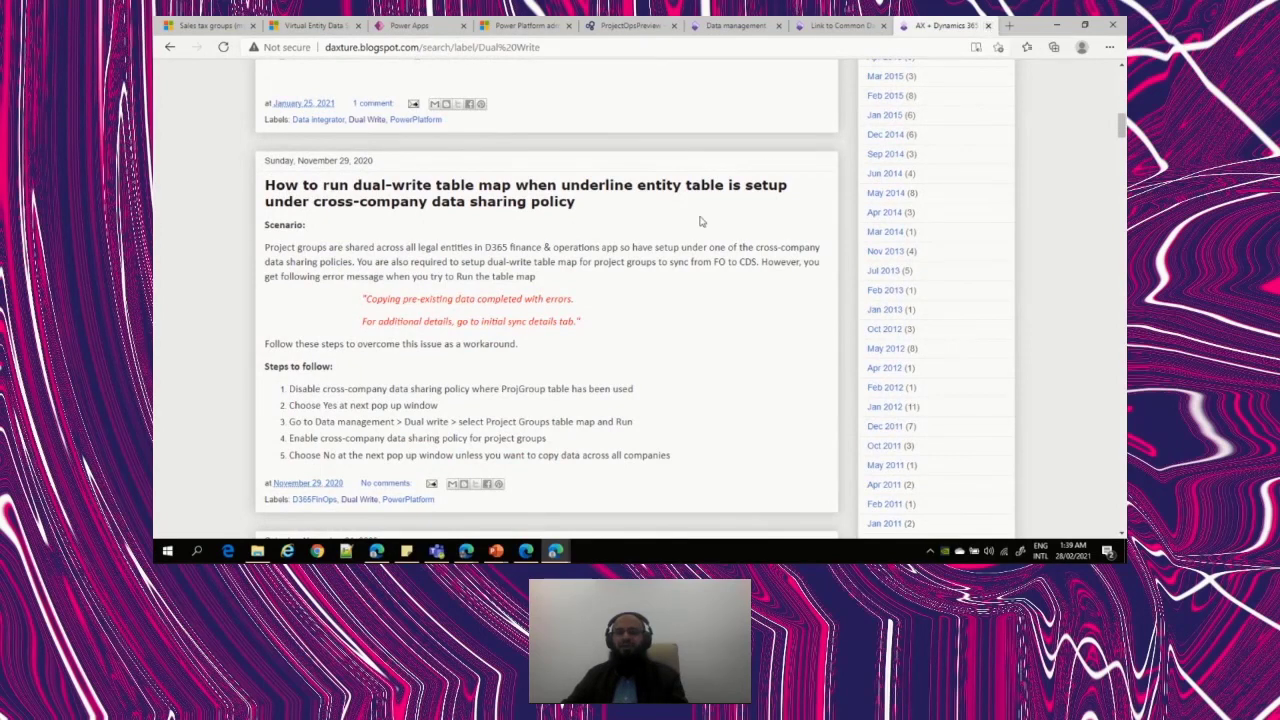
{"action": "left_click", "coordinate": [988, 27]}
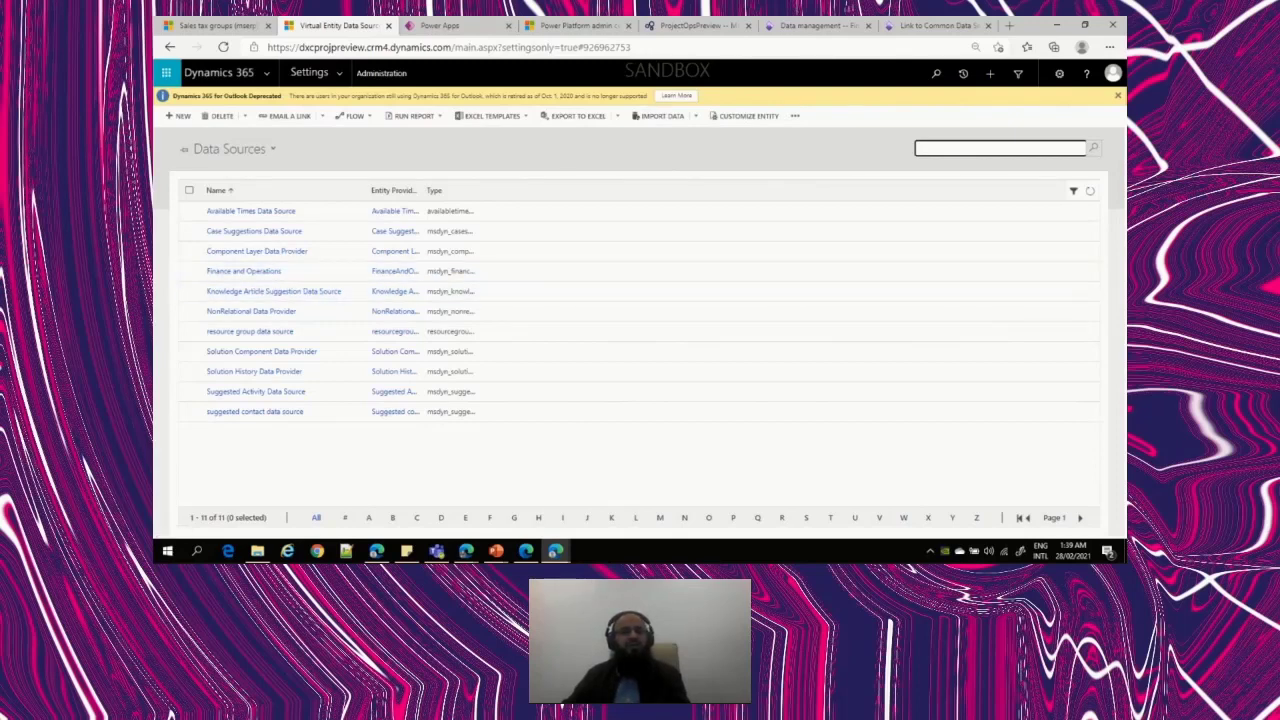
Open the Finance and Operations virtual data source and compare its target URL with the Finance and Operations environment address.
{"action": "left_click", "coordinate": [253, 280]}
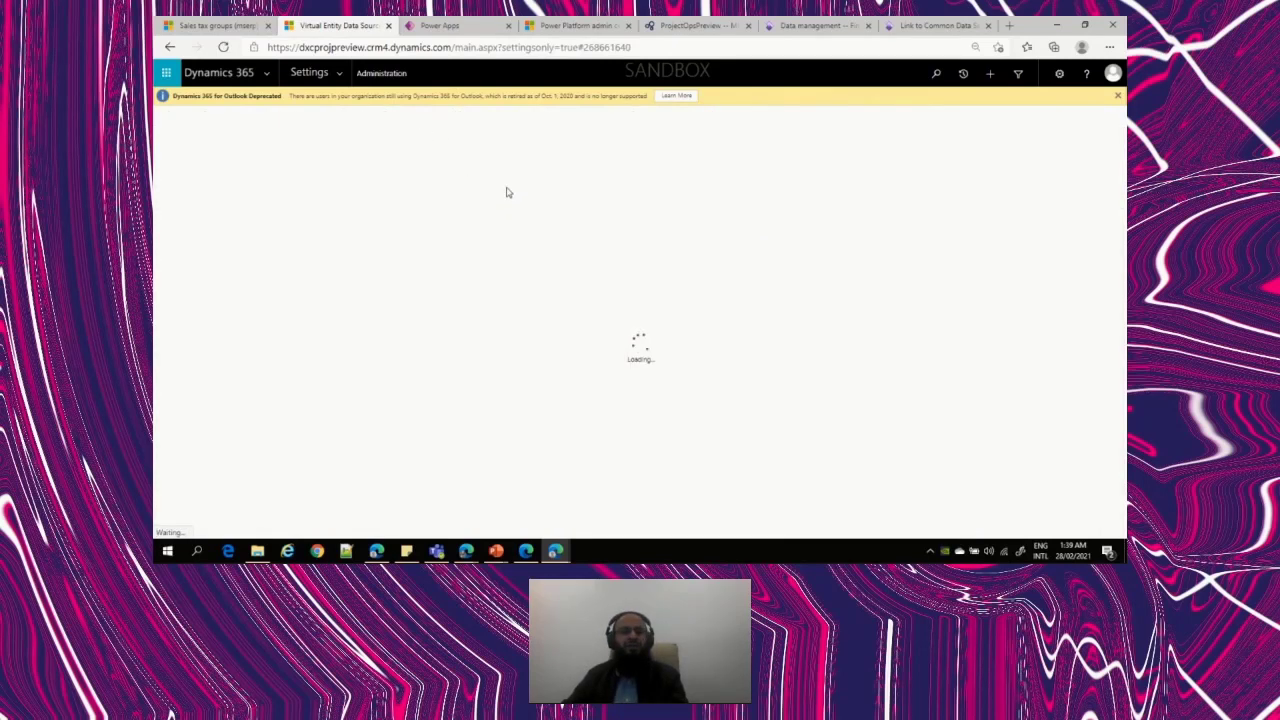
{"action": "left_click", "coordinate": [813, 27]}
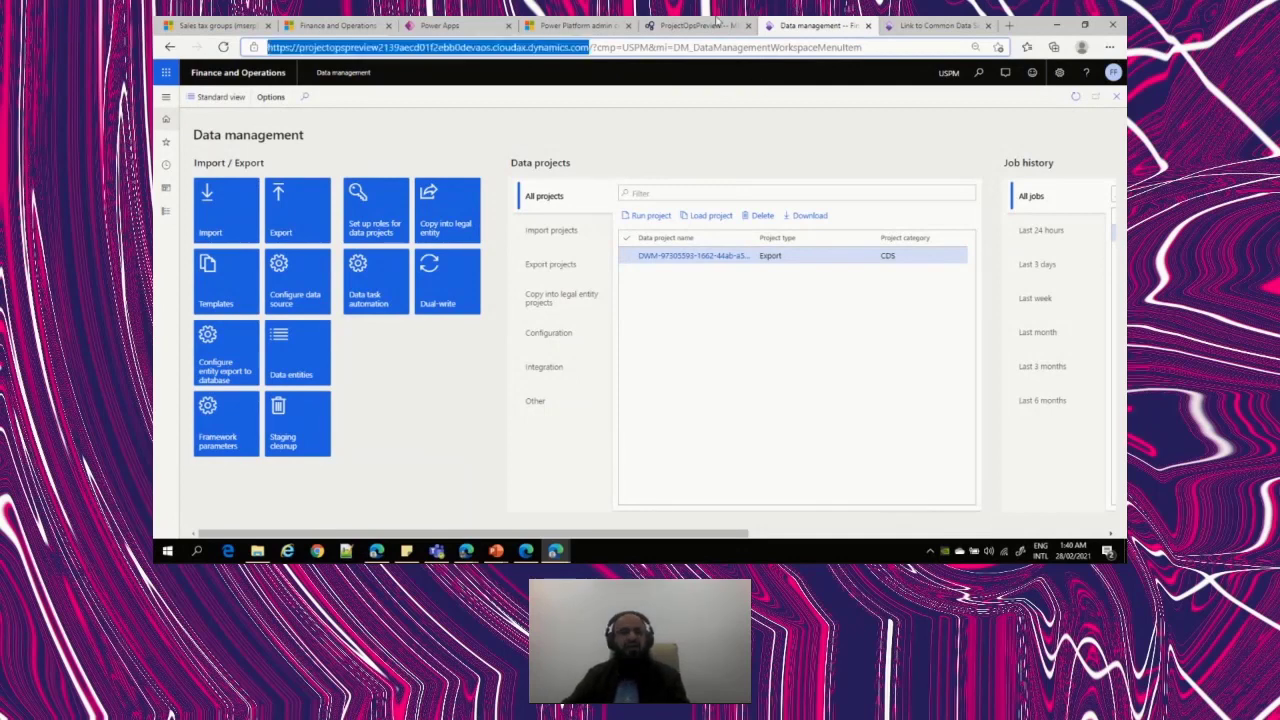
{"action": "left_click", "coordinate": [338, 25]}
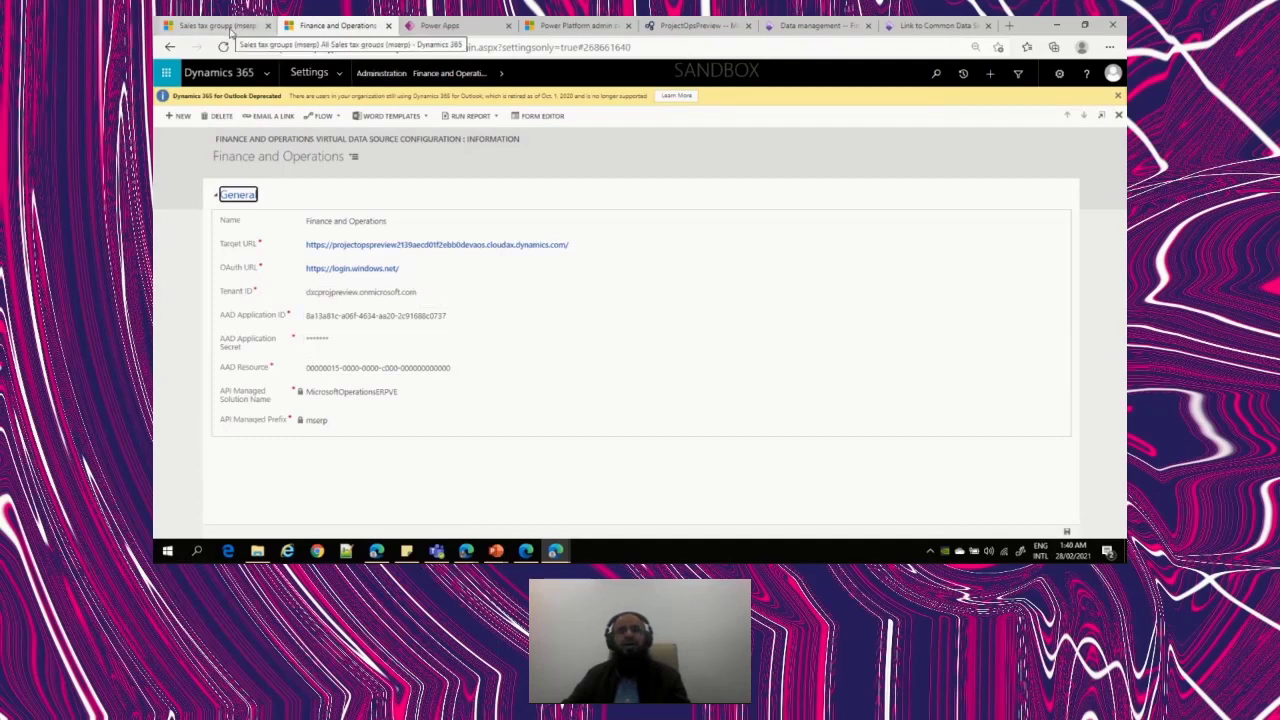
Open Advanced Find and set it to look for Available Finance and Operations Entities.
{"action": "left_click", "coordinate": [1018, 73]}
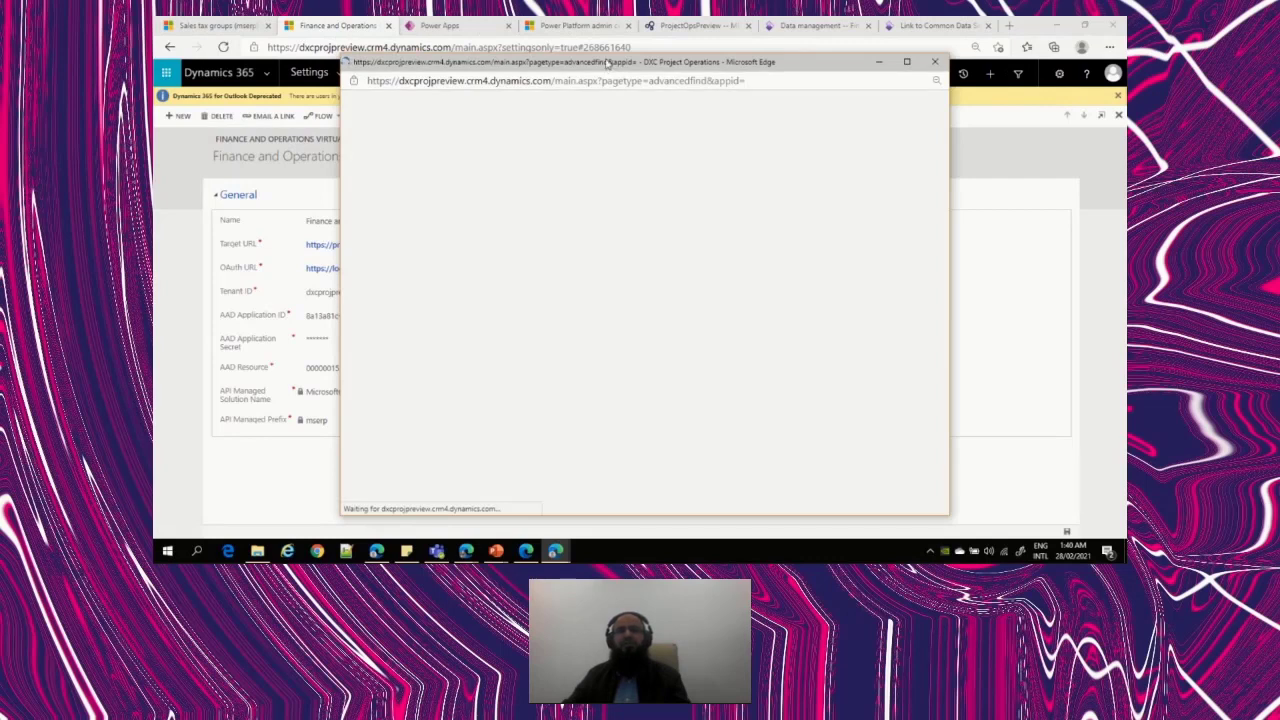
{"action": "left_click_drag", "start_coordinate": [607, 62], "coordinate": [679, 67]}
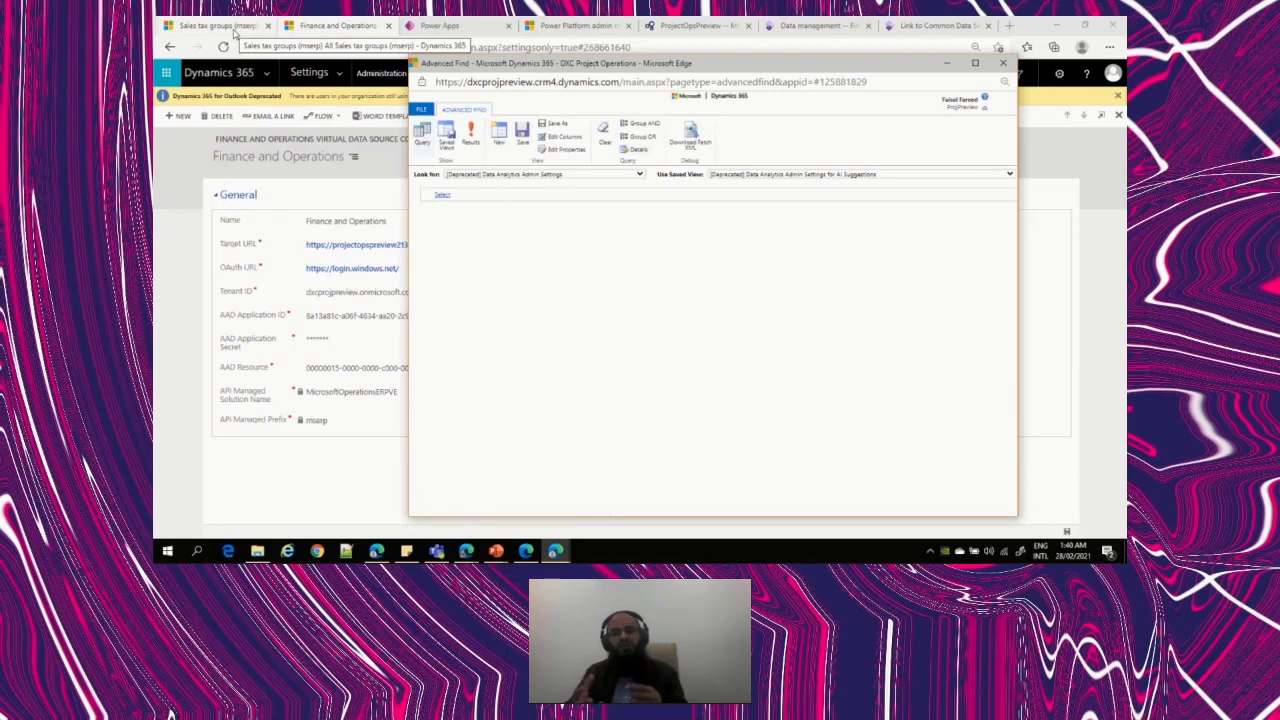
{"action": "left_click", "coordinate": [600, 175]}
{"action": "key", "text": "Down"}
{"action": "type", "text": "av"}
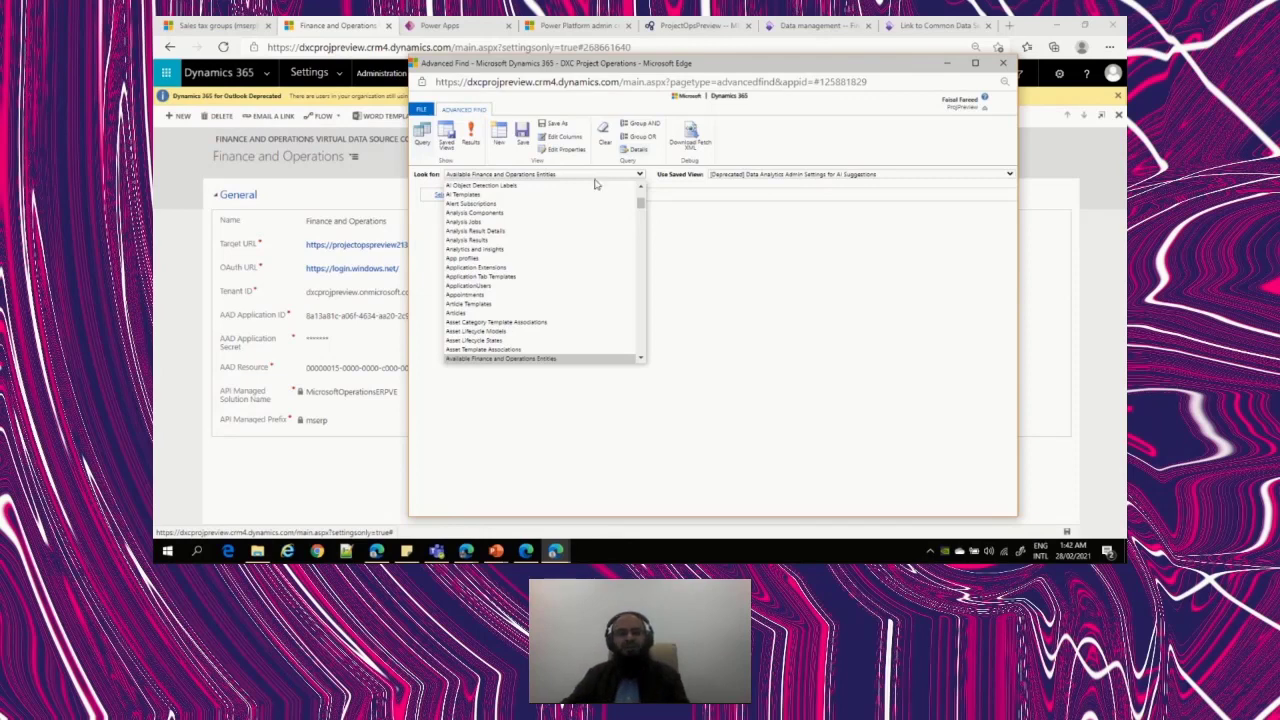
{"action": "left_click", "coordinate": [786, 337]}
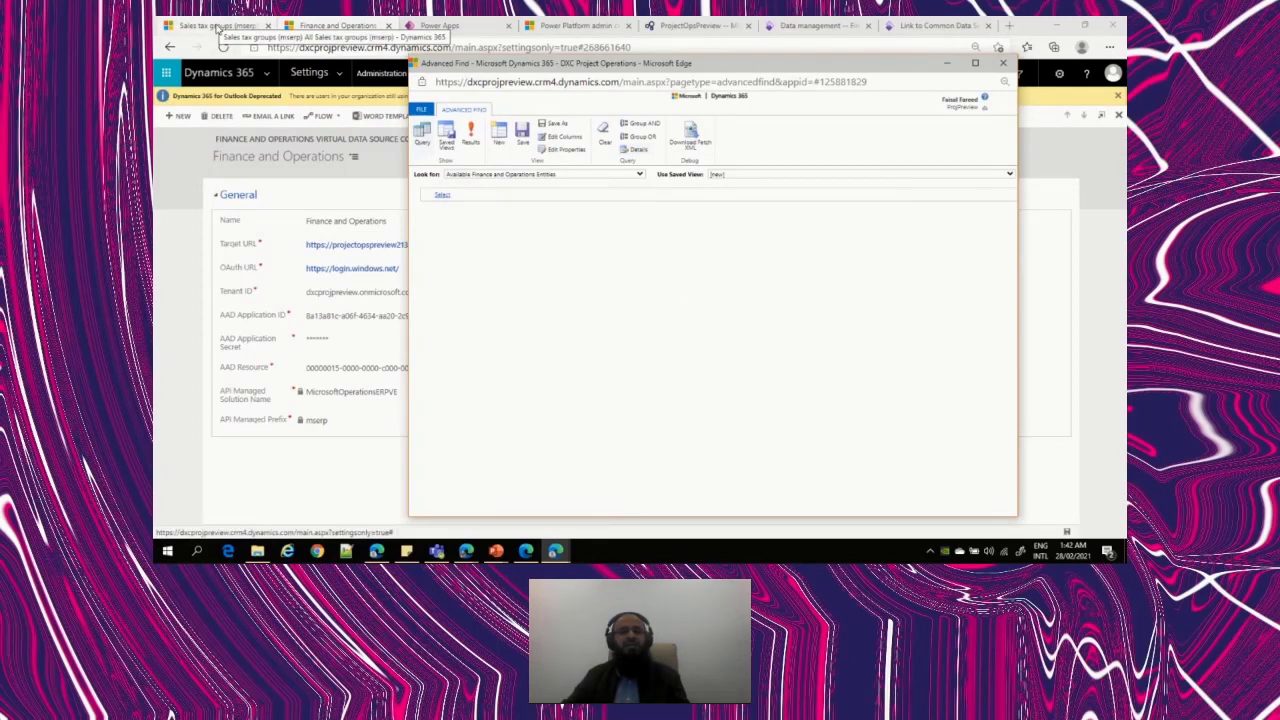
Run the Advanced Find search on available Finance and Operations entities and move its window off the data source form.
{"action": "left_click", "coordinate": [585, 177]}
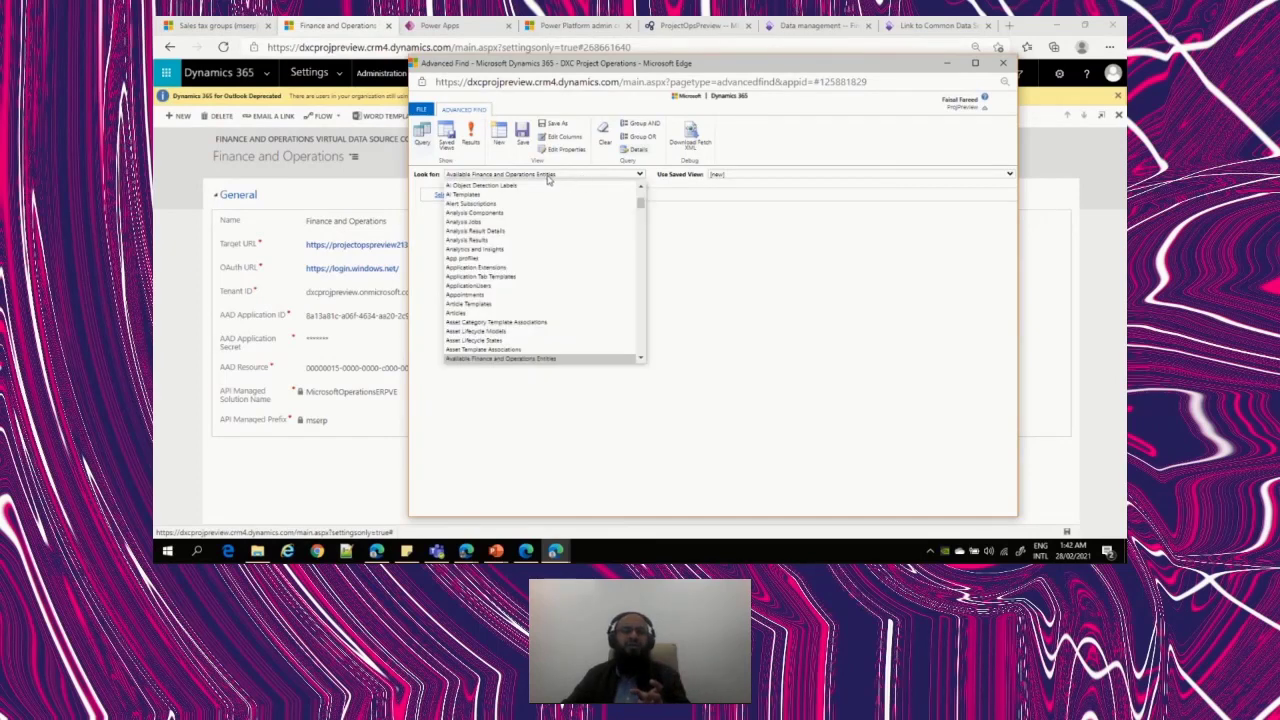
{"action": "left_click", "coordinate": [547, 358]}
{"action": "left_click", "coordinate": [476, 139]}
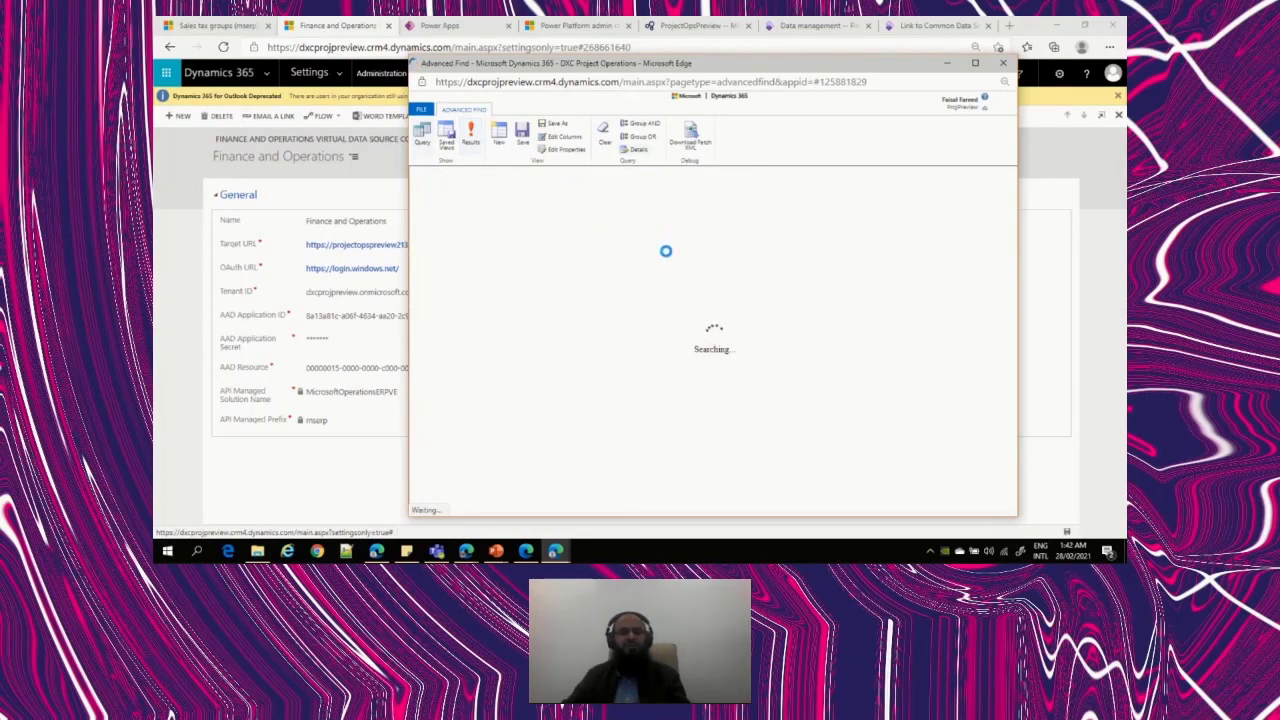
{"action": "left_click_drag", "start_coordinate": [620, 68], "coordinate": [1125, 68]}
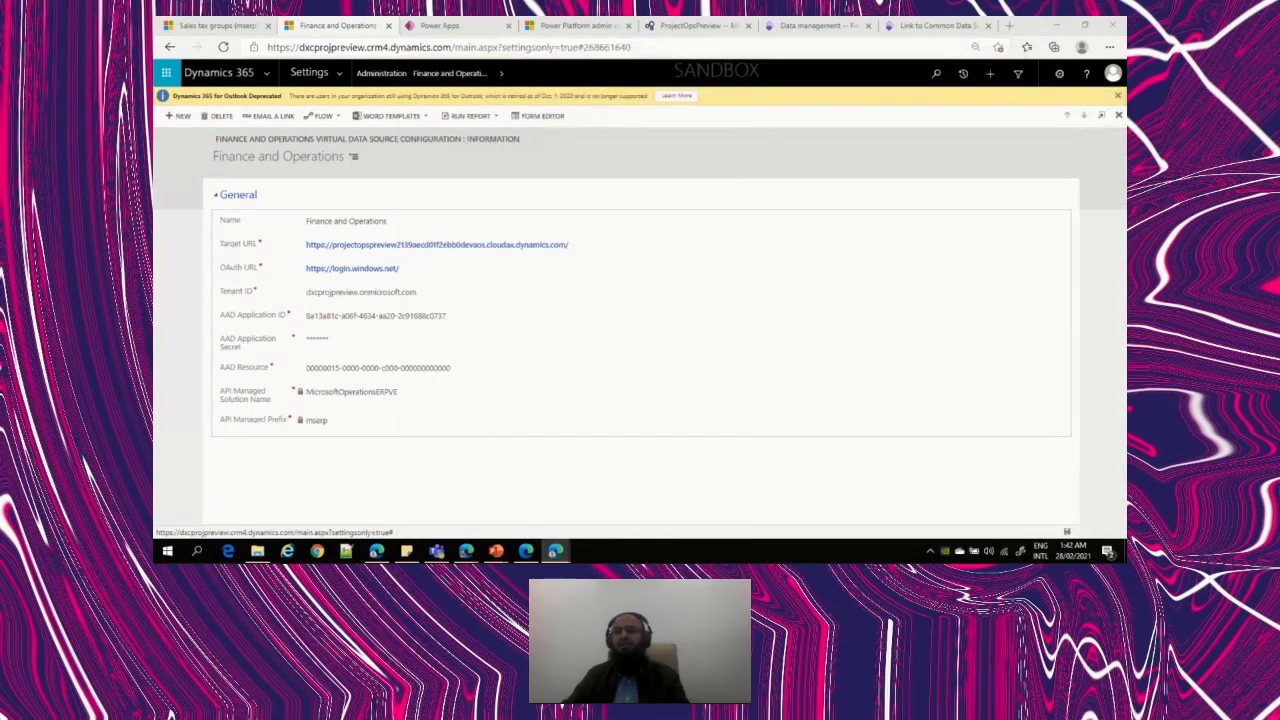
Return to the sales tax groups virtual entity list and switch it to the FF View.
{"action": "left_click", "coordinate": [218, 27]}
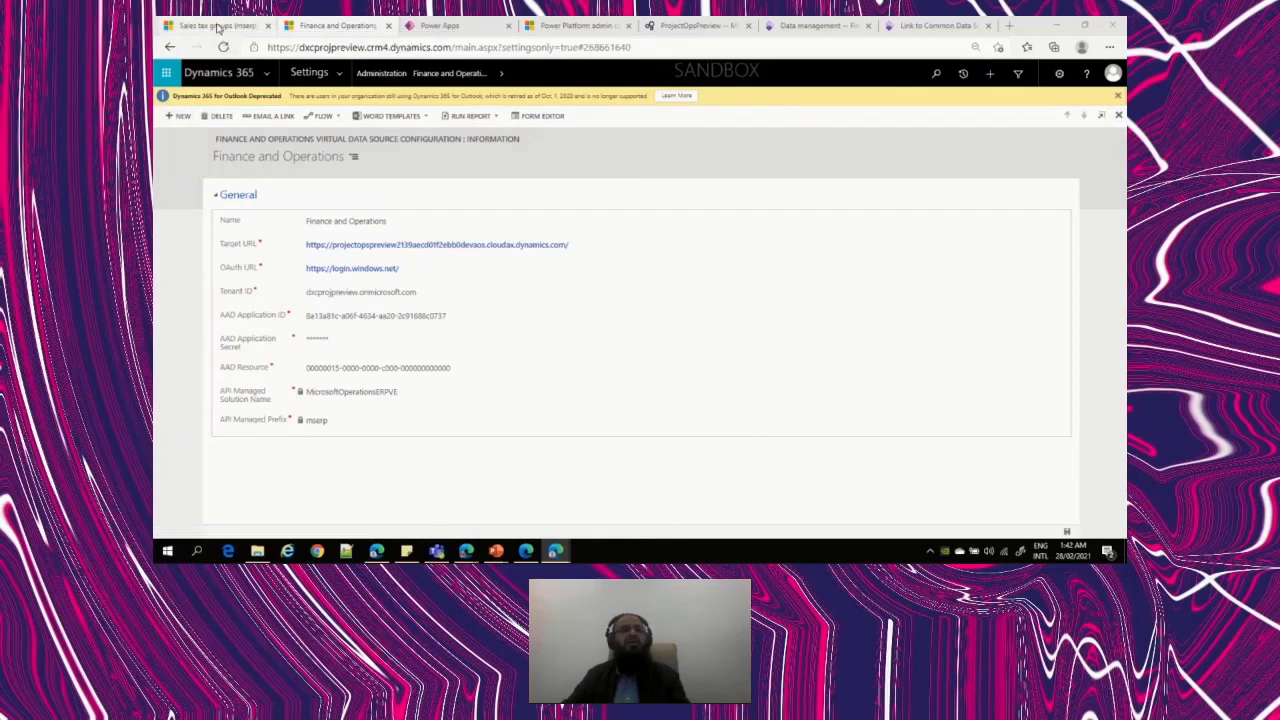
{"action": "left_click", "coordinate": [423, 126]}
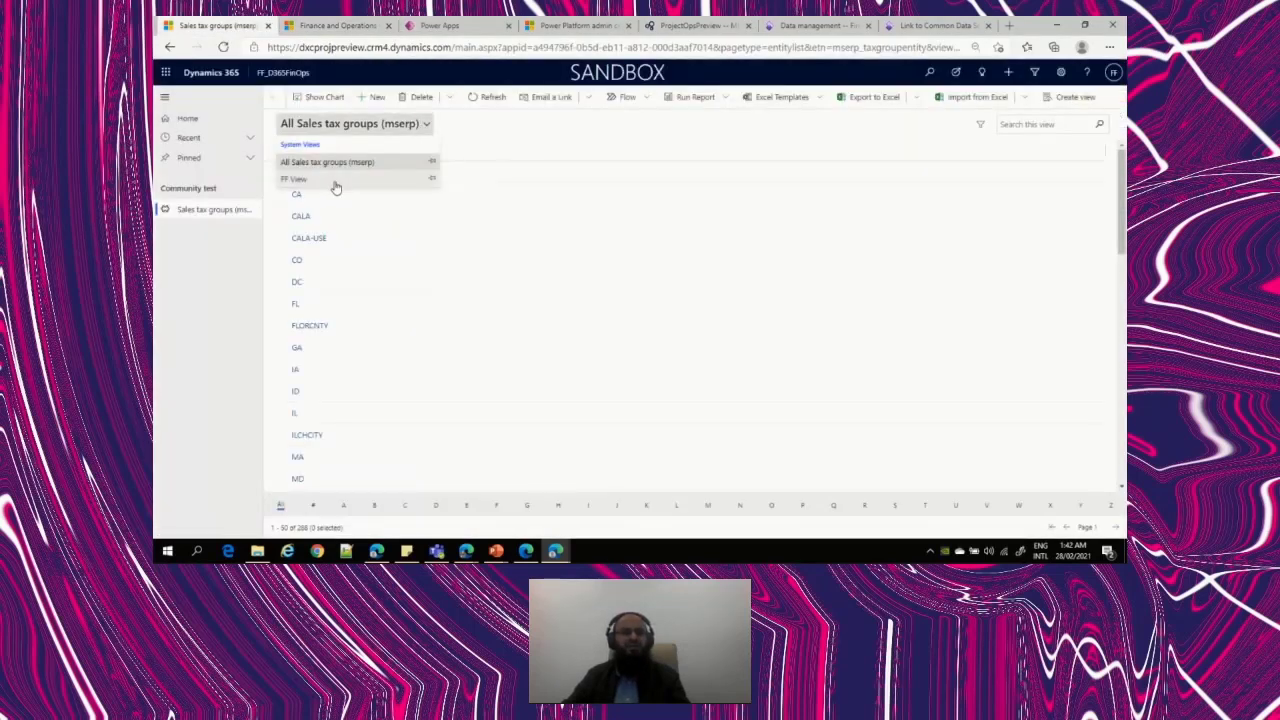
{"action": "left_click", "coordinate": [428, 179]}
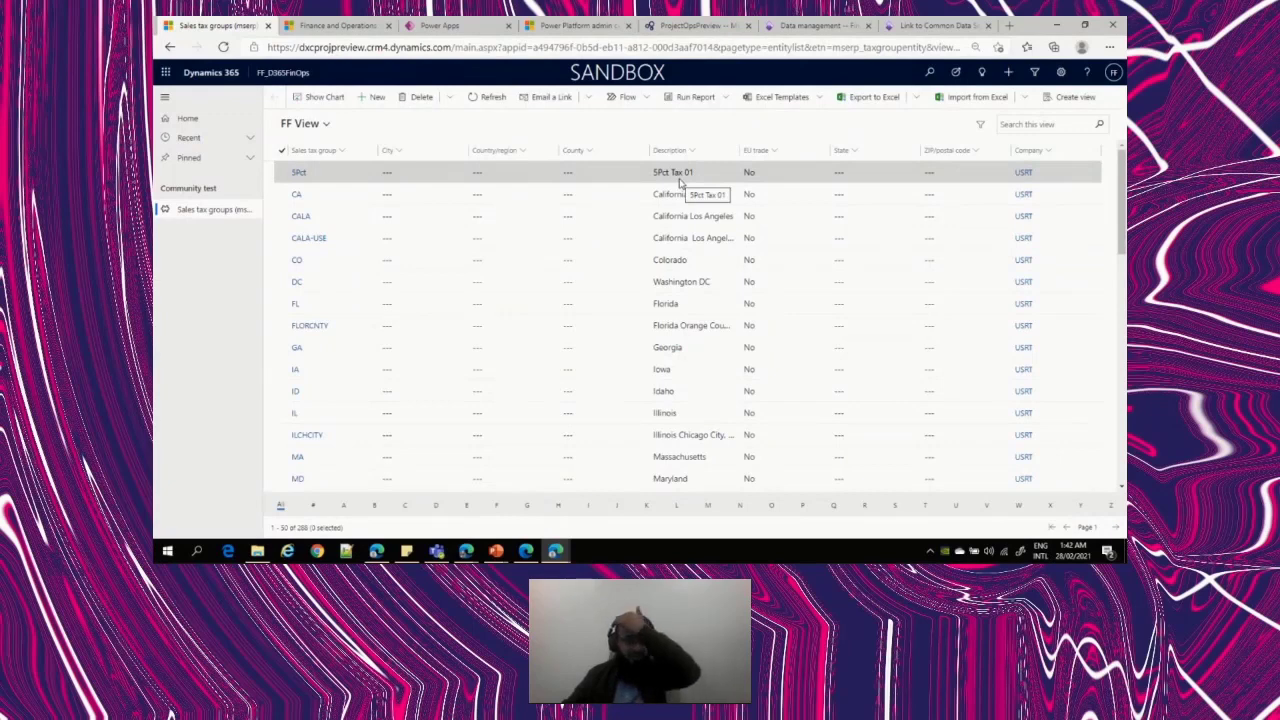
Open the 5Pct sales tax group, change its description to "5Pct Tax 10" and save the record.
{"action": "double_click", "coordinate": [733, 172]}
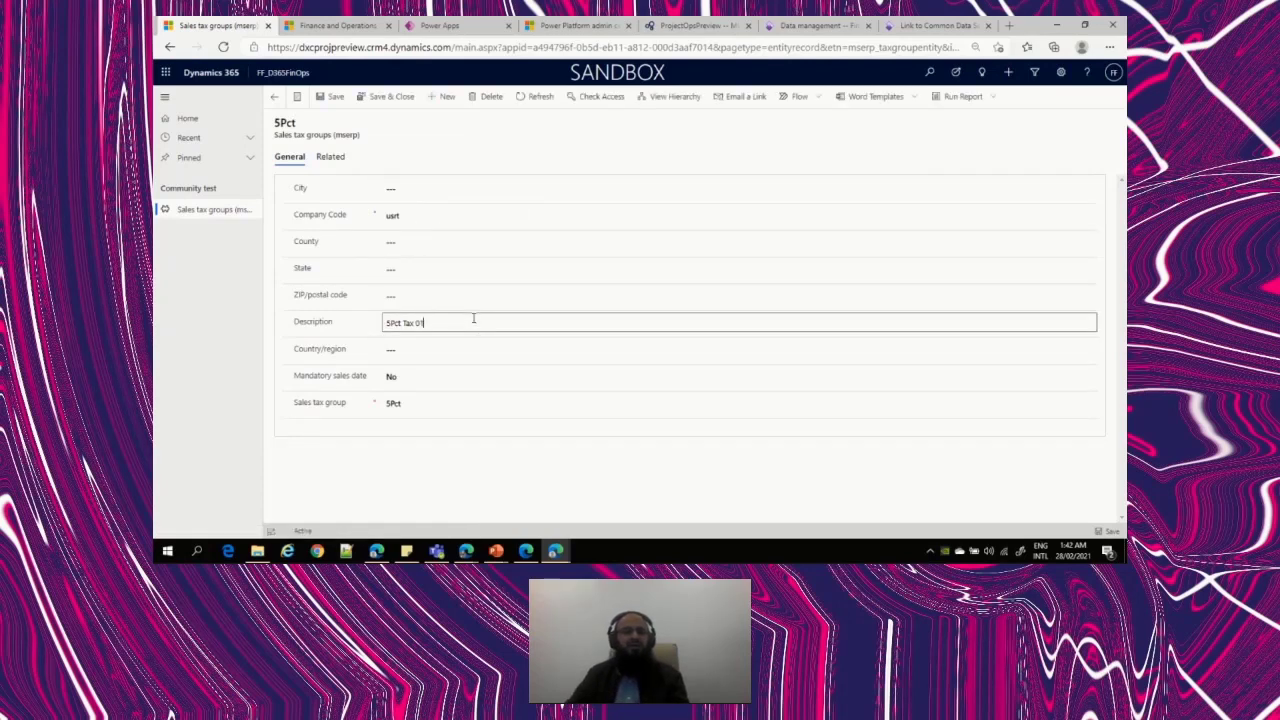
{"action": "left_click", "coordinate": [474, 318]}
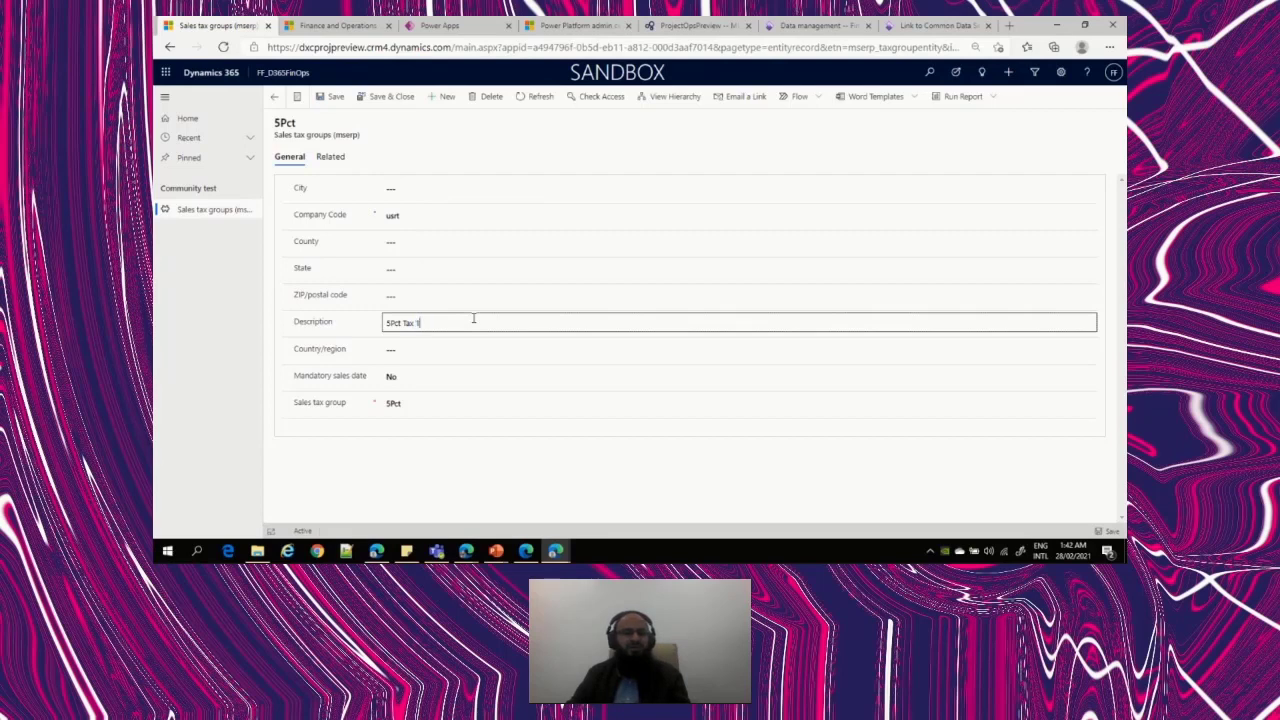
{"action": "left_click", "coordinate": [332, 96]}
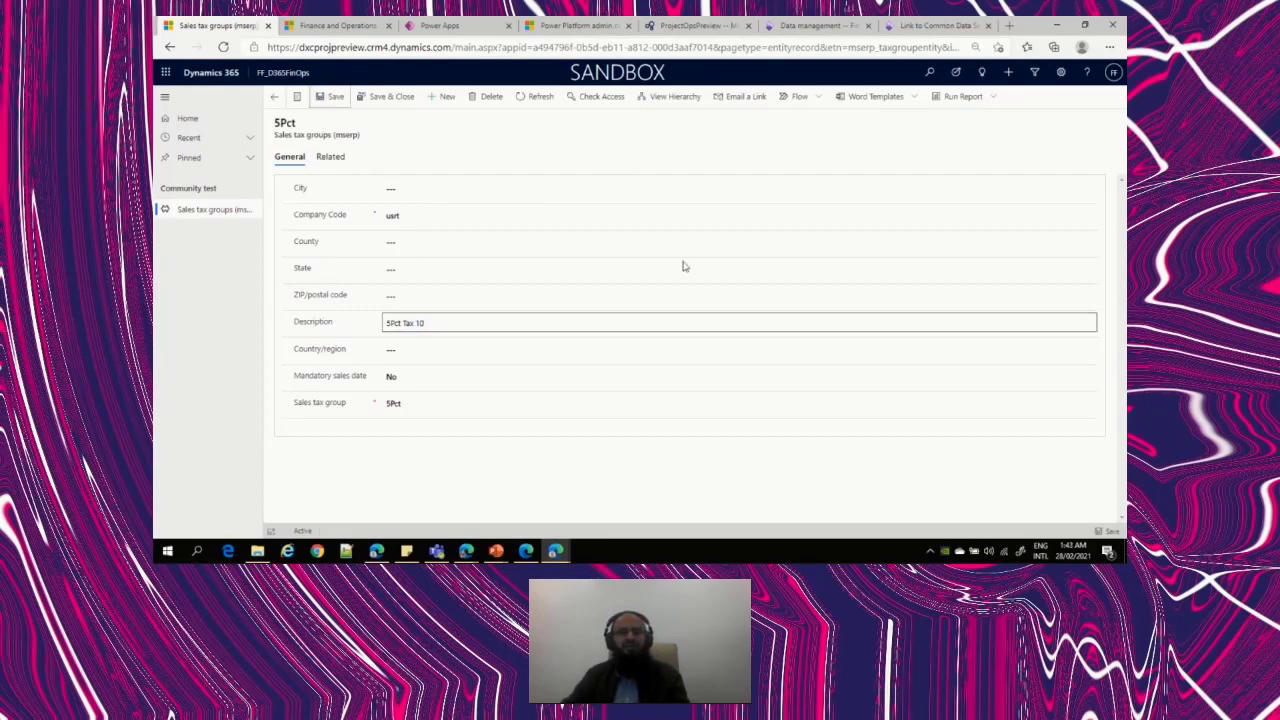